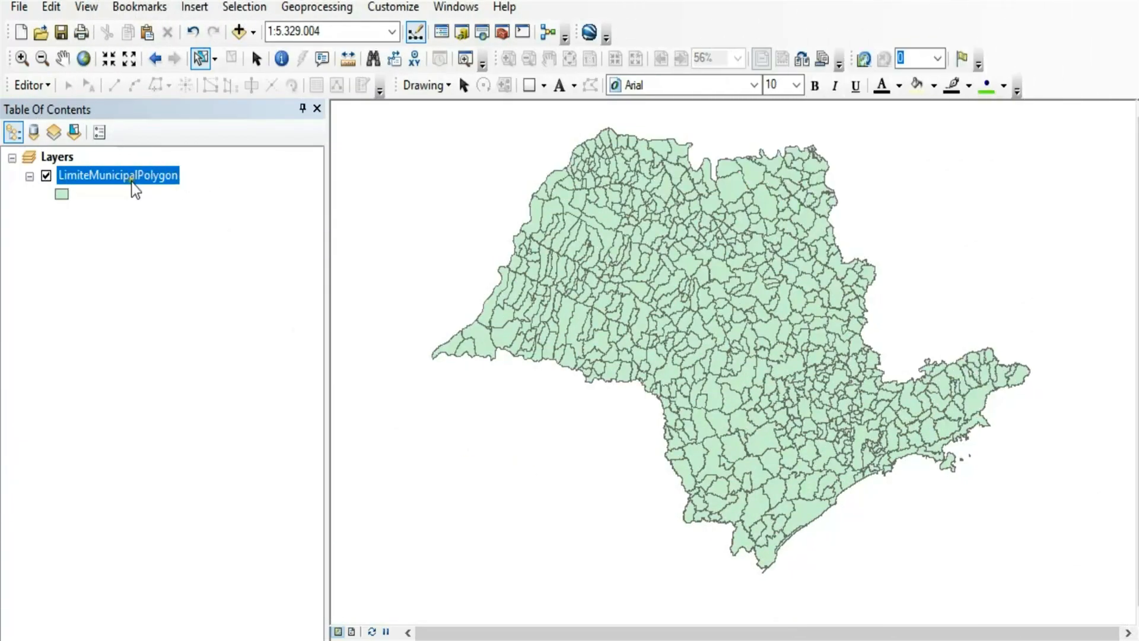
- Open the attribute table of the LimiteMunicipalPolygon layer and look through its columns up to Nome_ugrhi
right_click(129, 177)
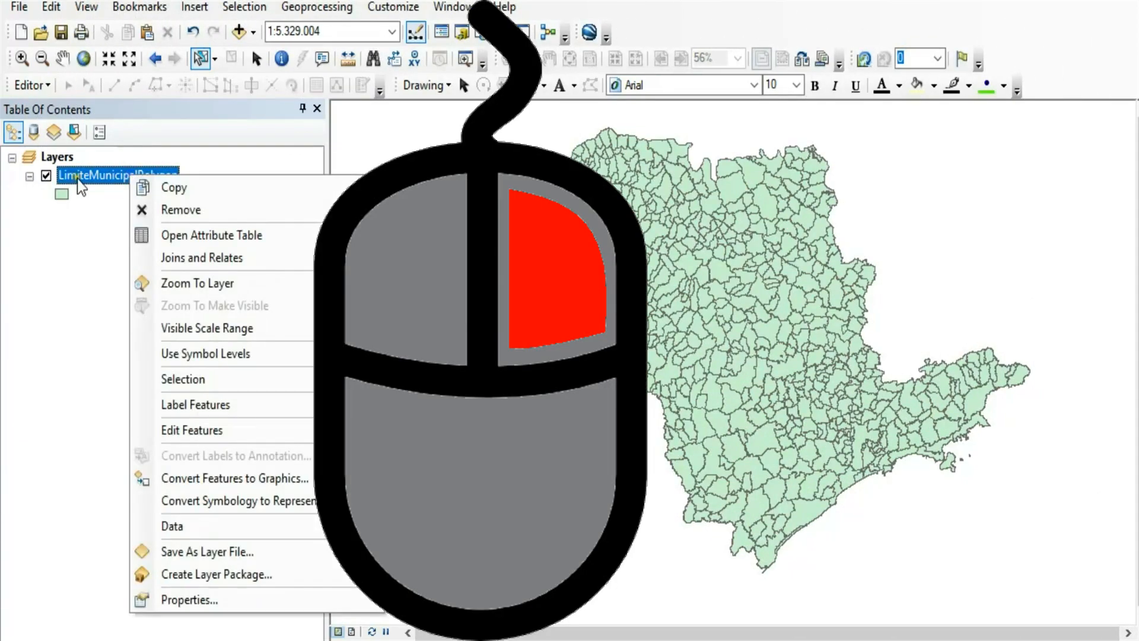
left_click(315, 241)
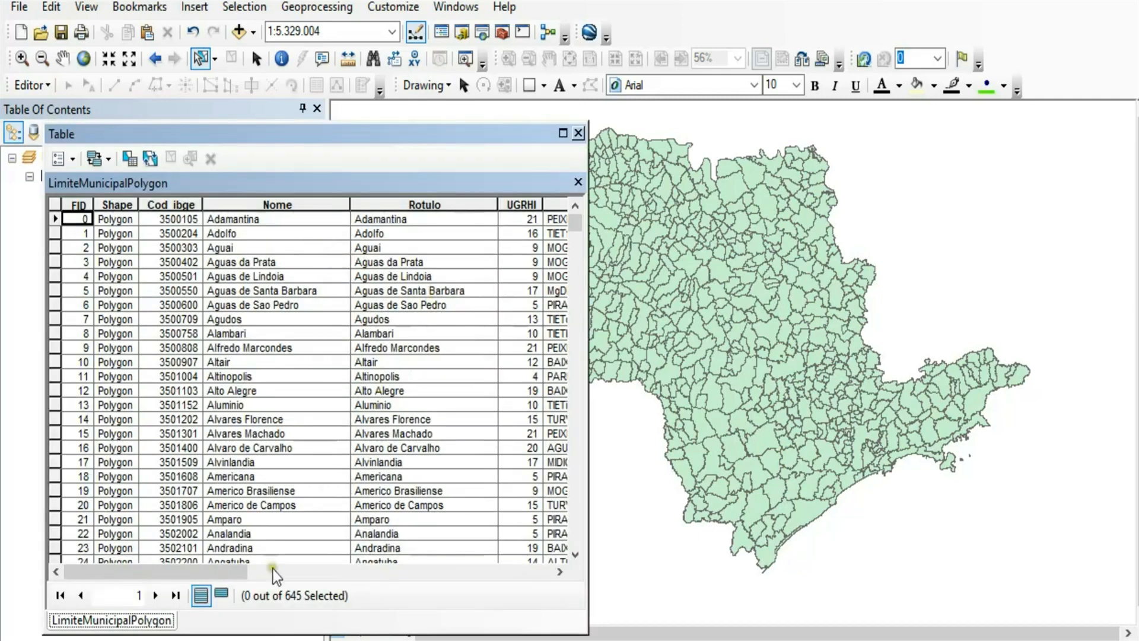
left_click_drag(172, 573, 524, 582)
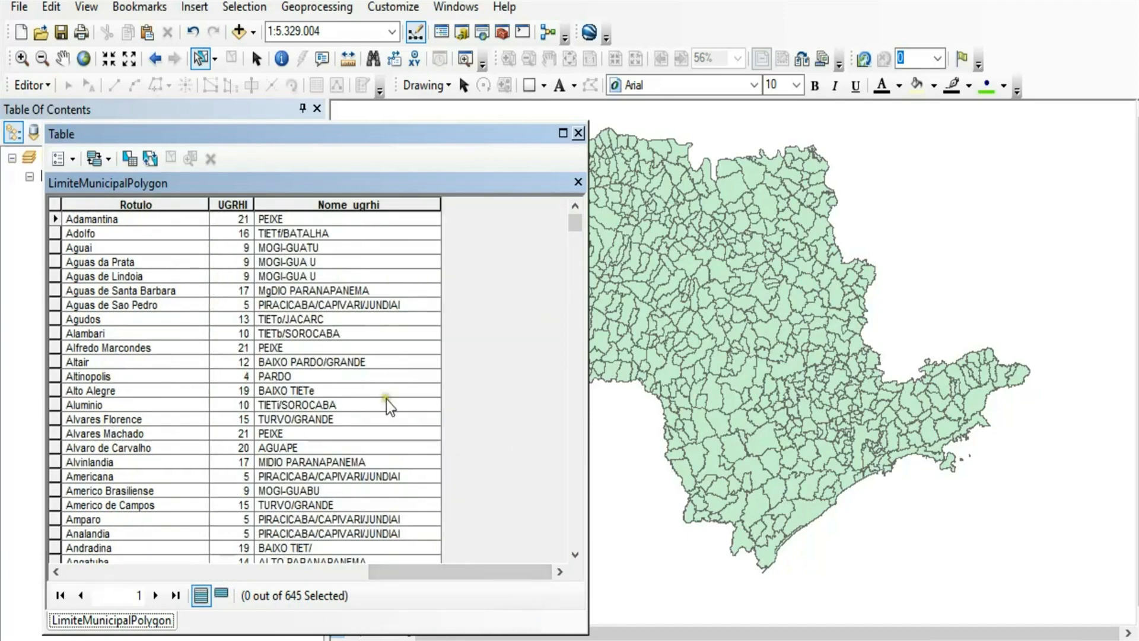
left_click(396, 571)
left_click_drag(397, 571, 456, 579)
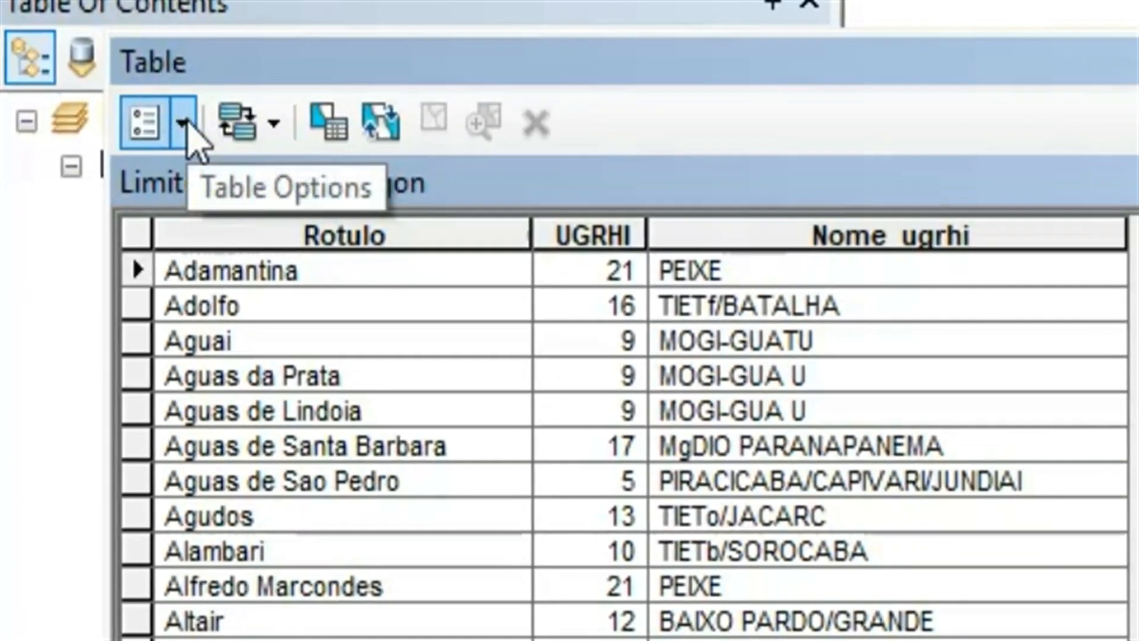
- Start a new field in the attribute table, named area_ha, with the Double type
left_click(185, 124)
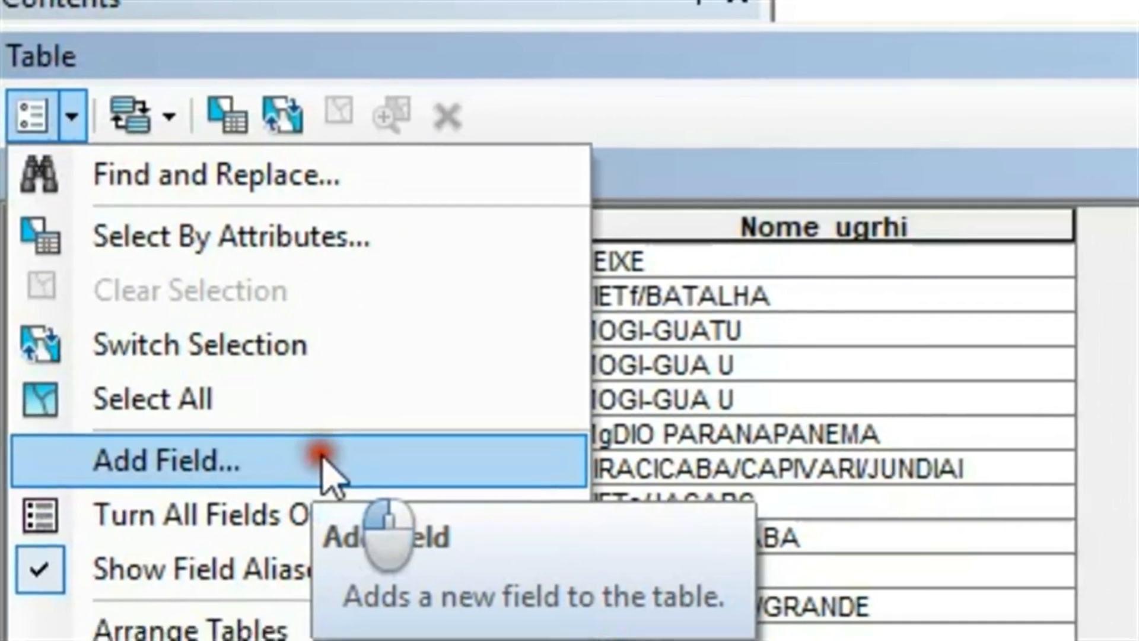
left_click(358, 472)
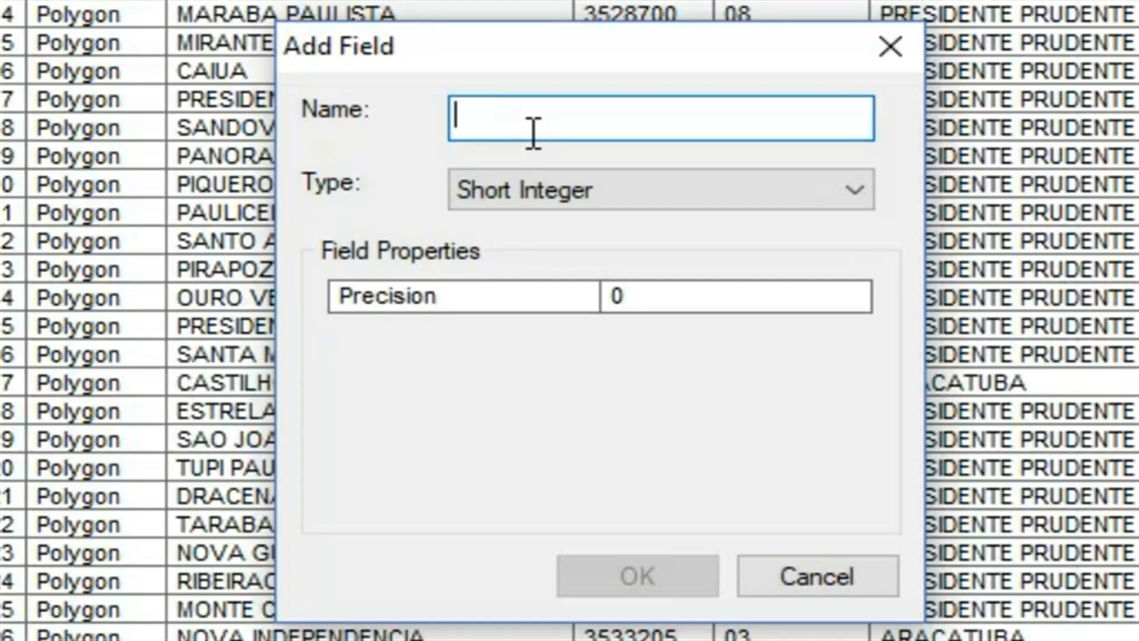
type("area_ha")
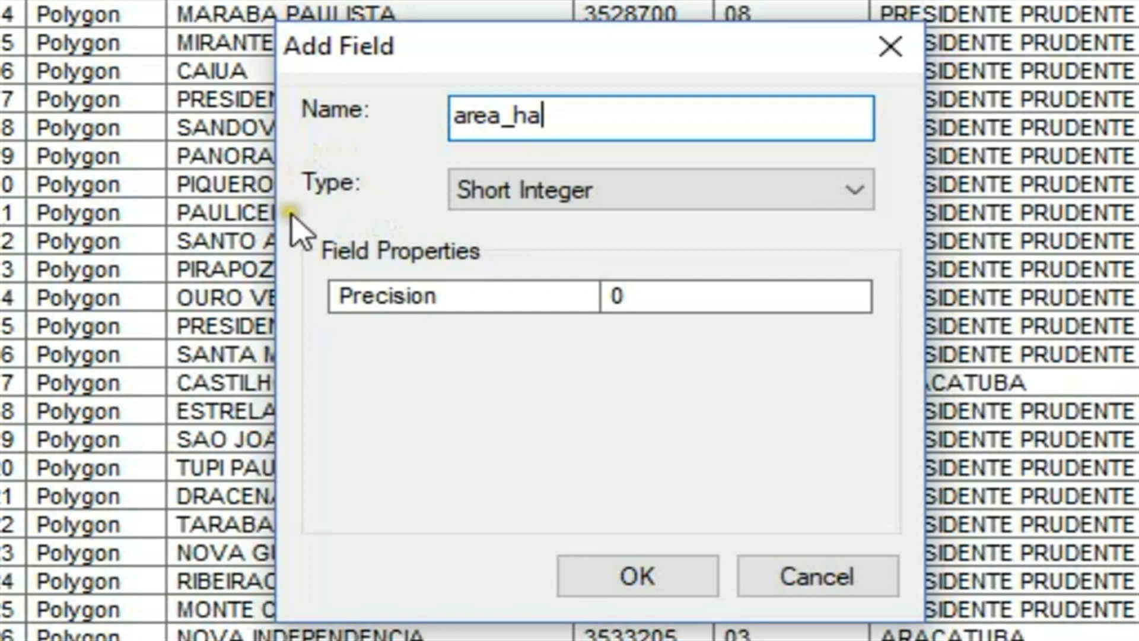
left_click(824, 199)
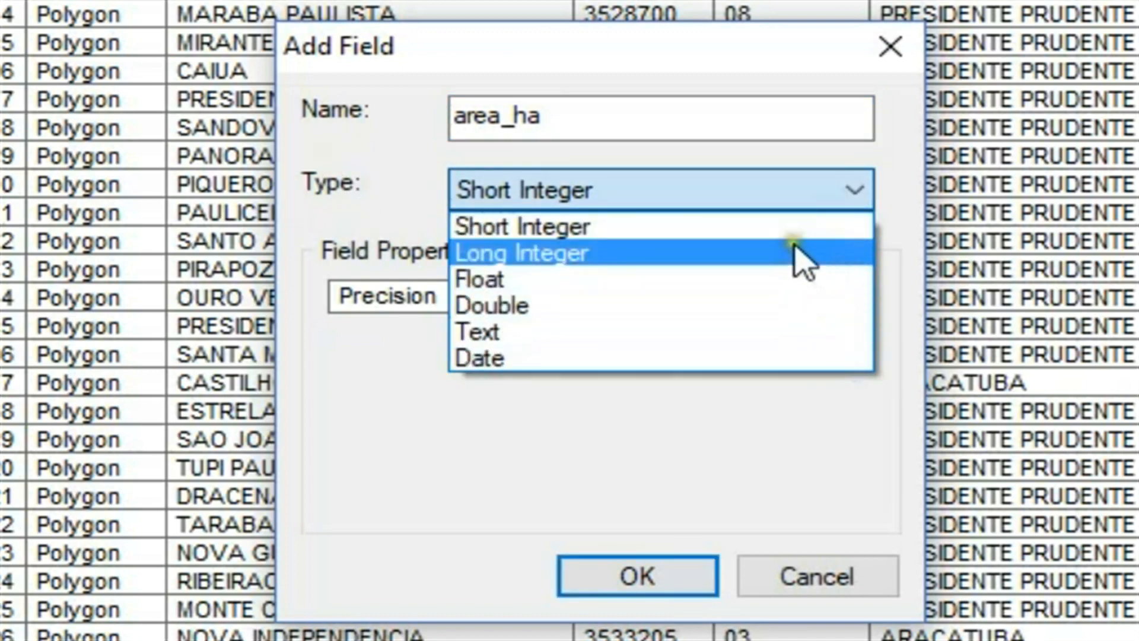
left_click(766, 306)
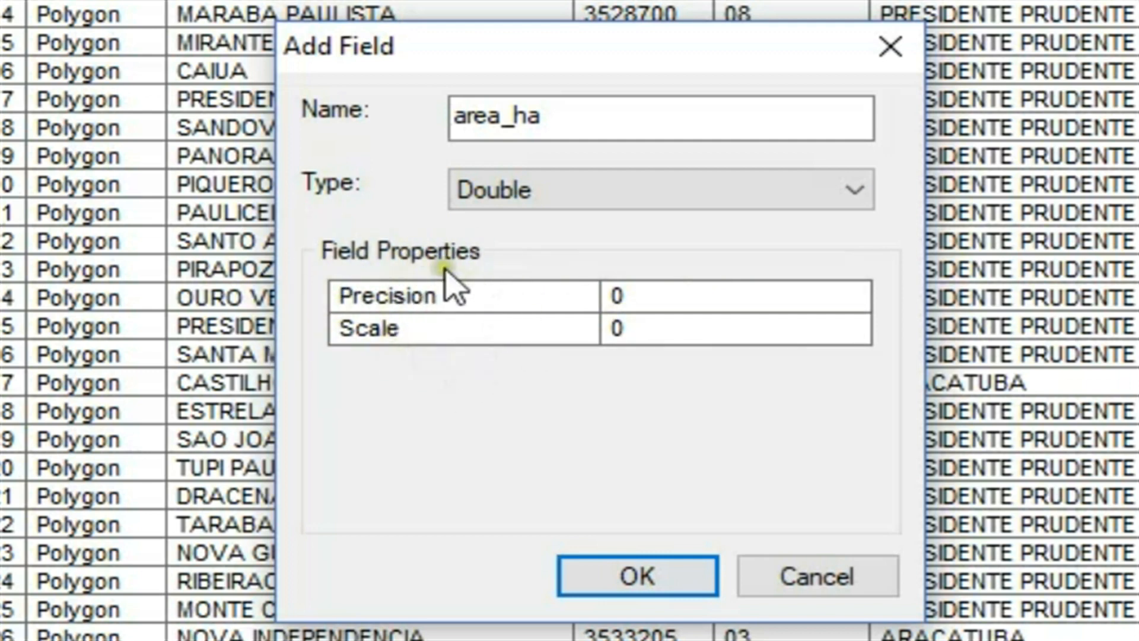
- Set the new field's scale to 2 and precision to 10, and add it to the table
left_click(647, 327)
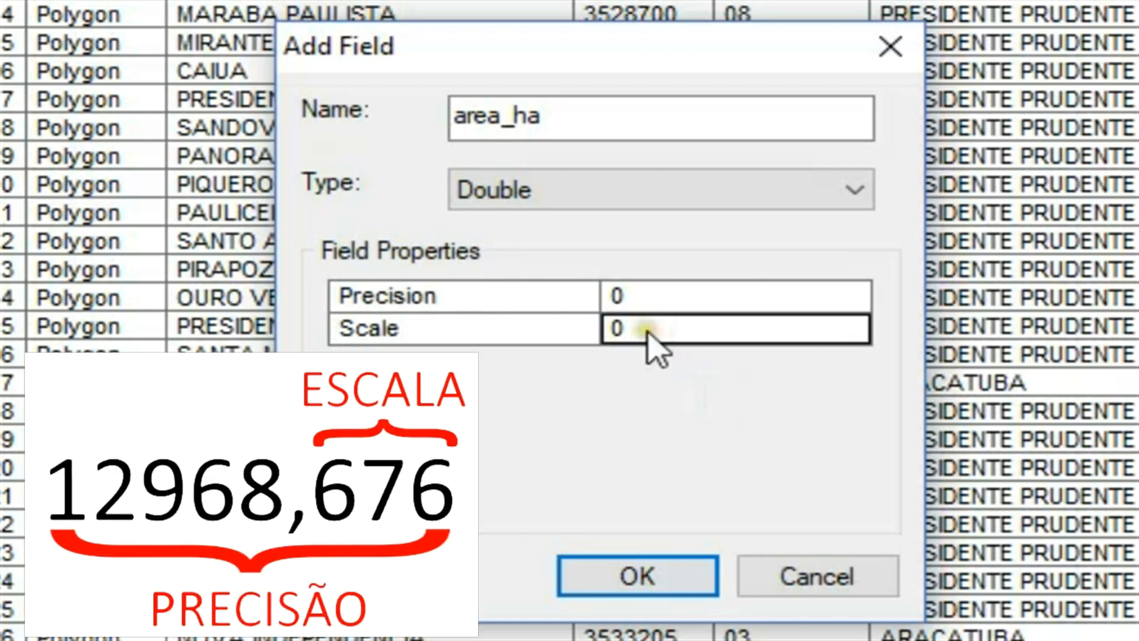
left_click(630, 327)
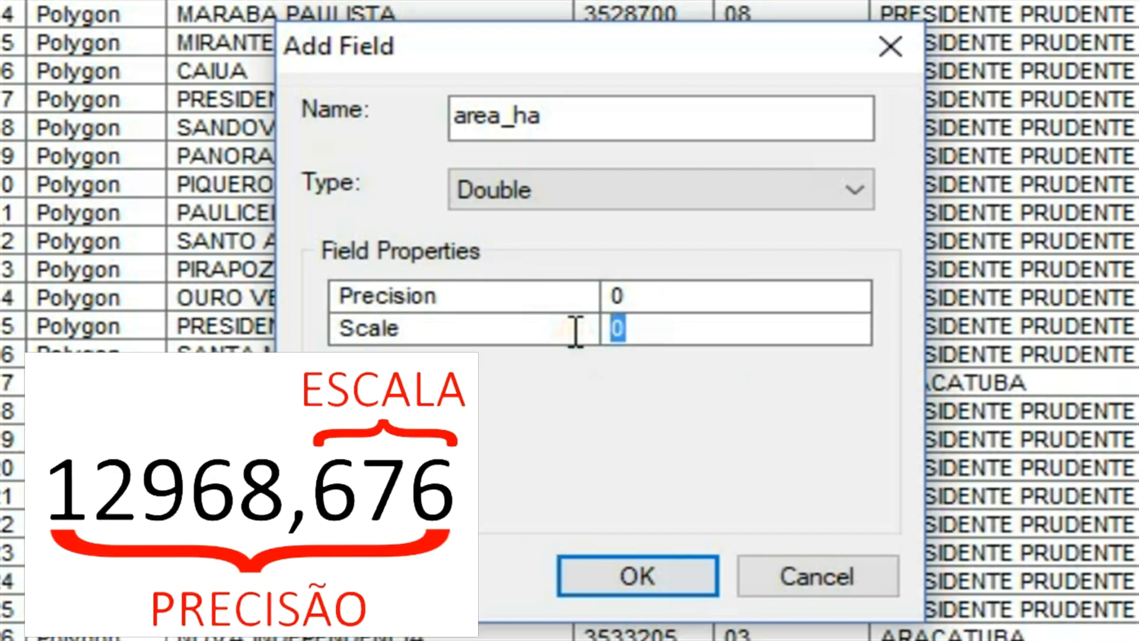
type("2")
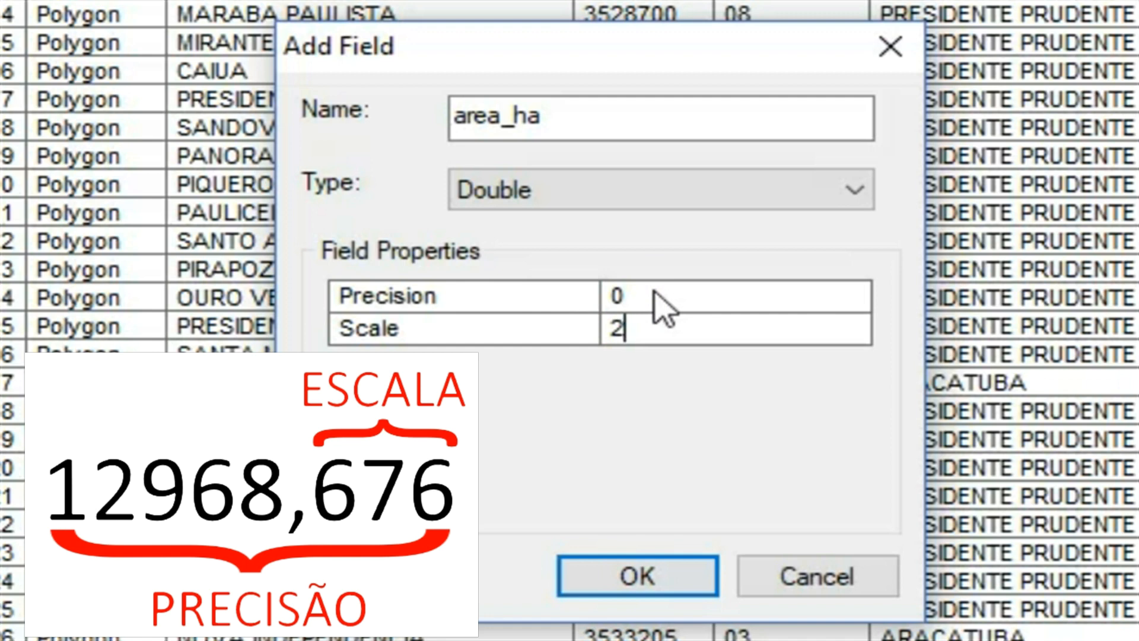
left_click(615, 296)
left_click(604, 297)
type("10")
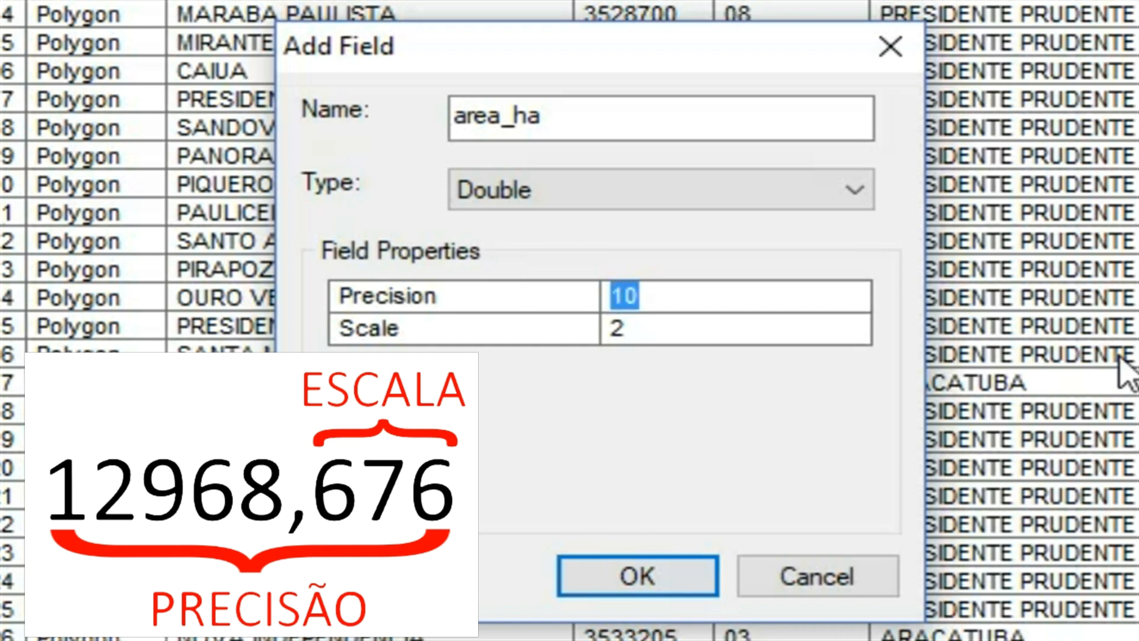
type("10")
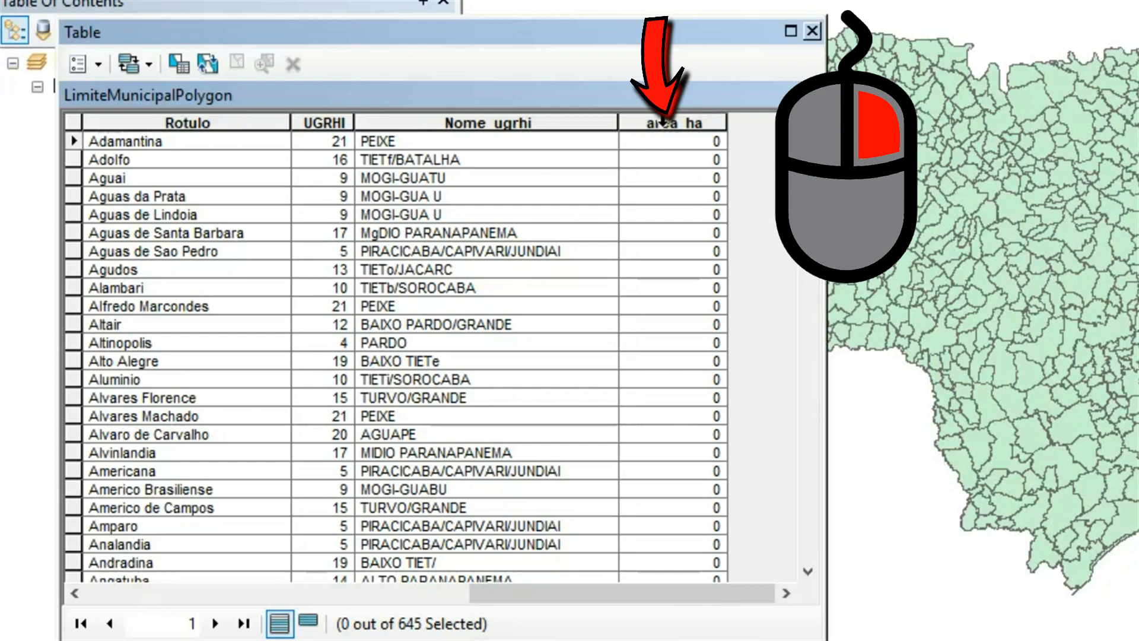
- Calculate the polygons' area in hectares into the area_ha field, using the data frame's coordinate system, and close the attribute table
right_click(663, 124)
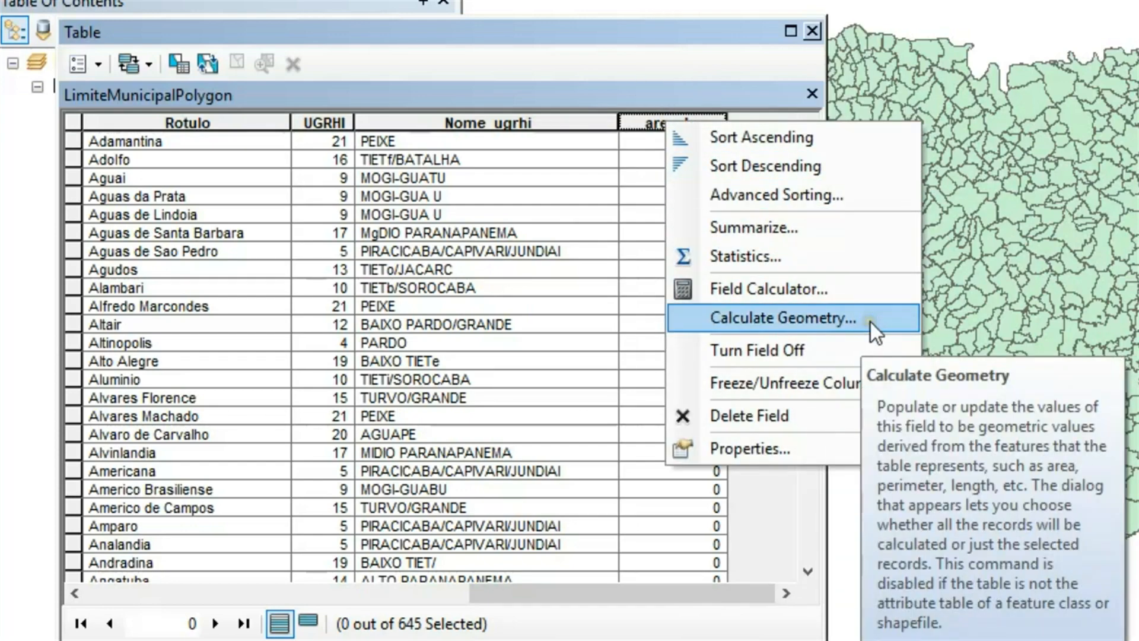
left_click(876, 321)
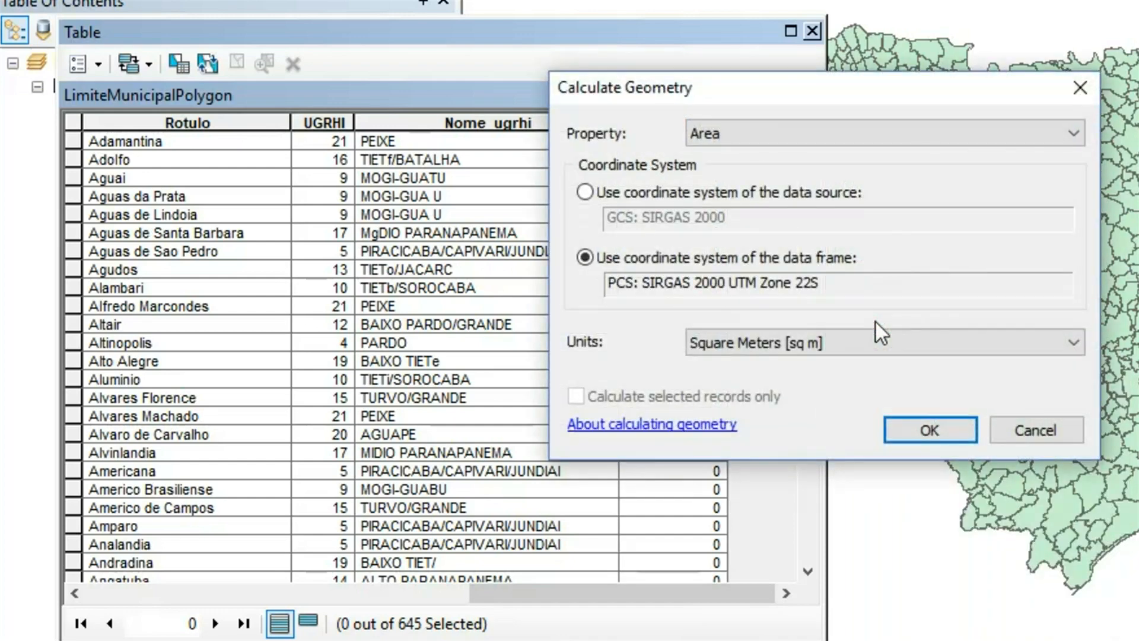
left_click(1072, 133)
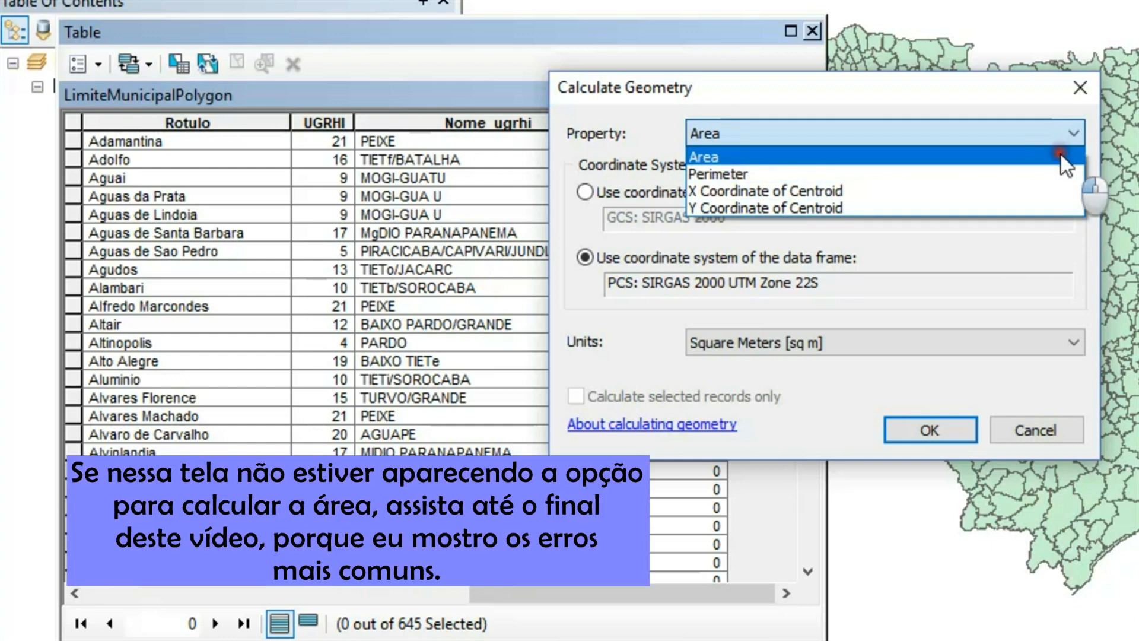
left_click(1060, 156)
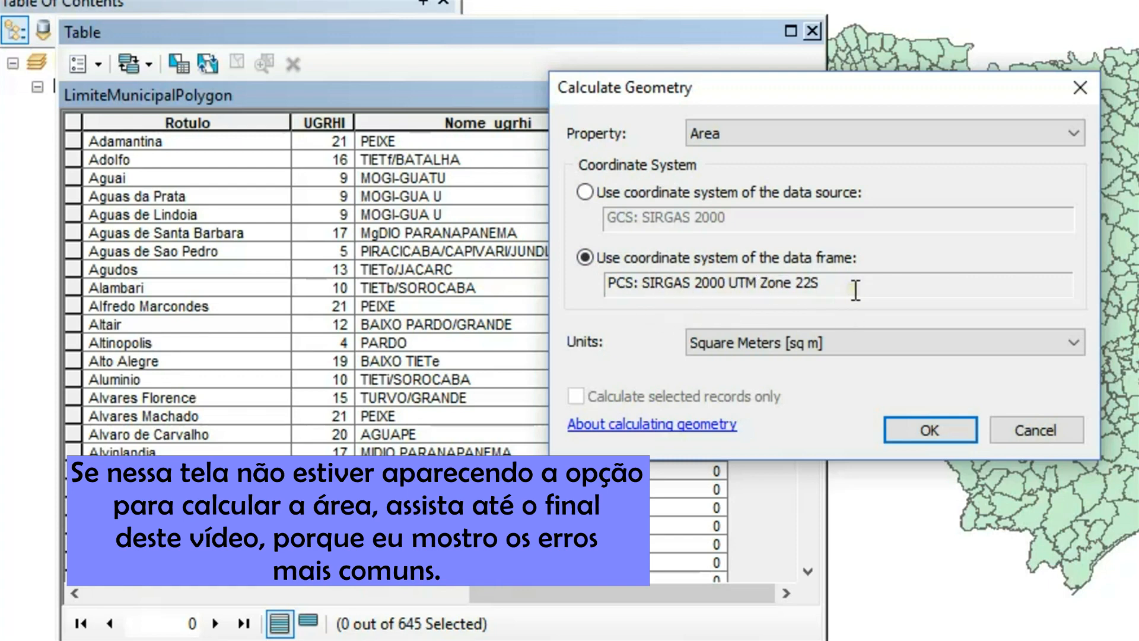
left_click(1072, 344)
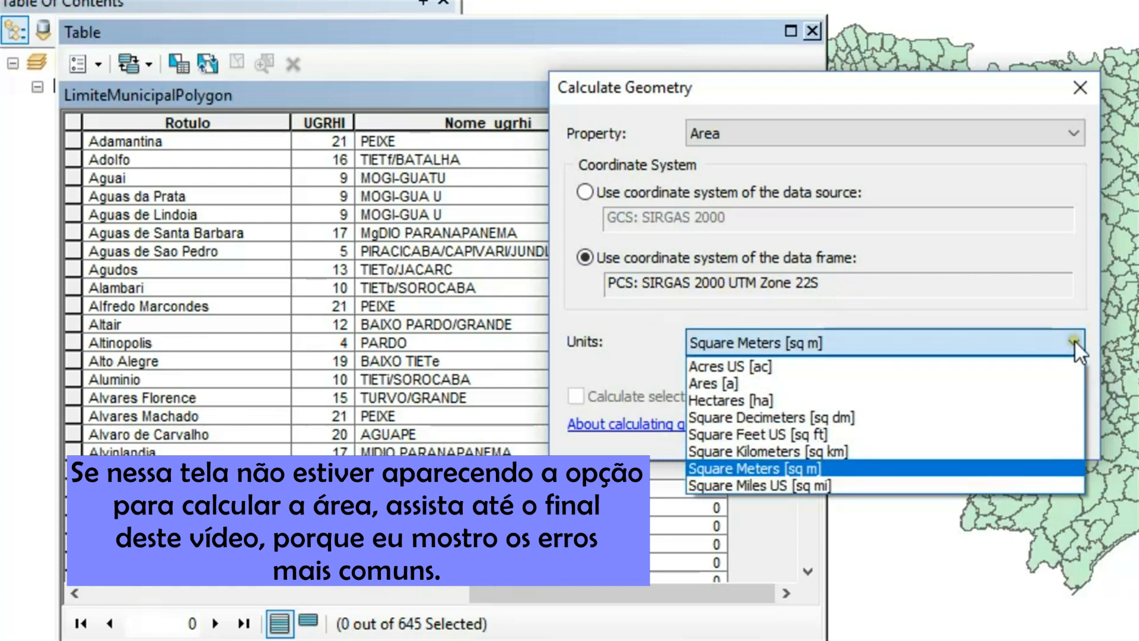
left_click(1026, 400)
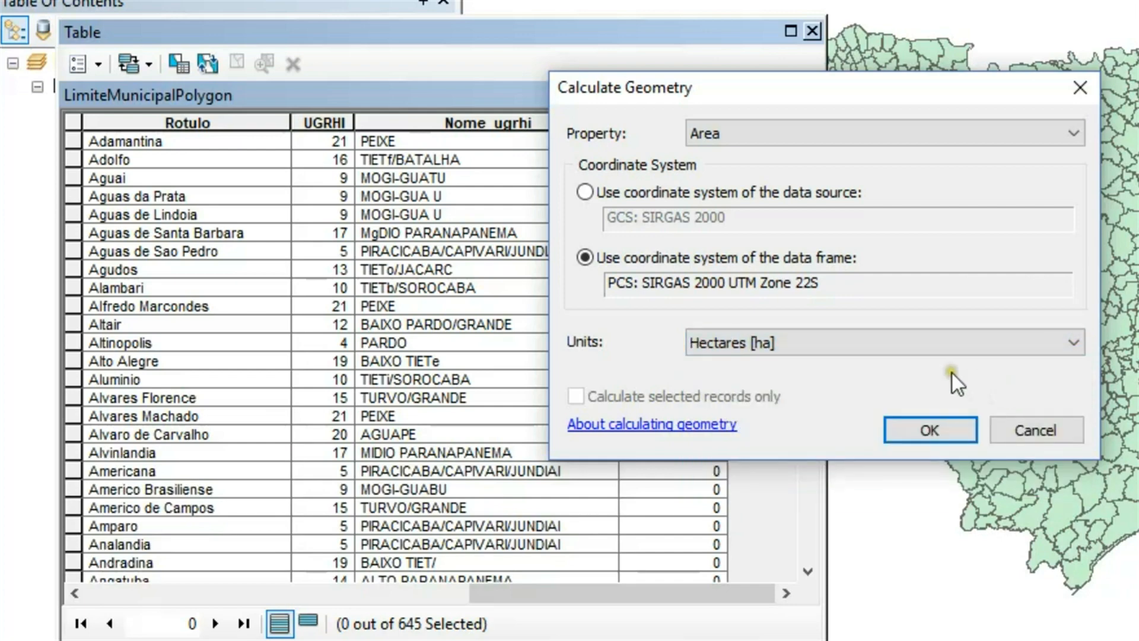
left_click(921, 426)
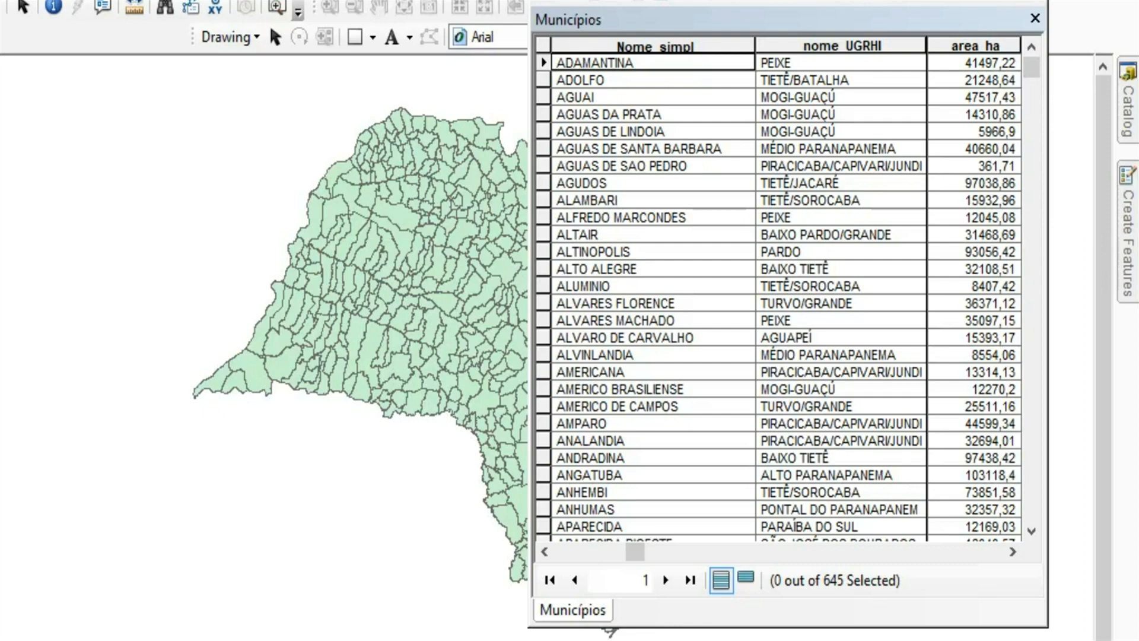
left_click(1036, 18)
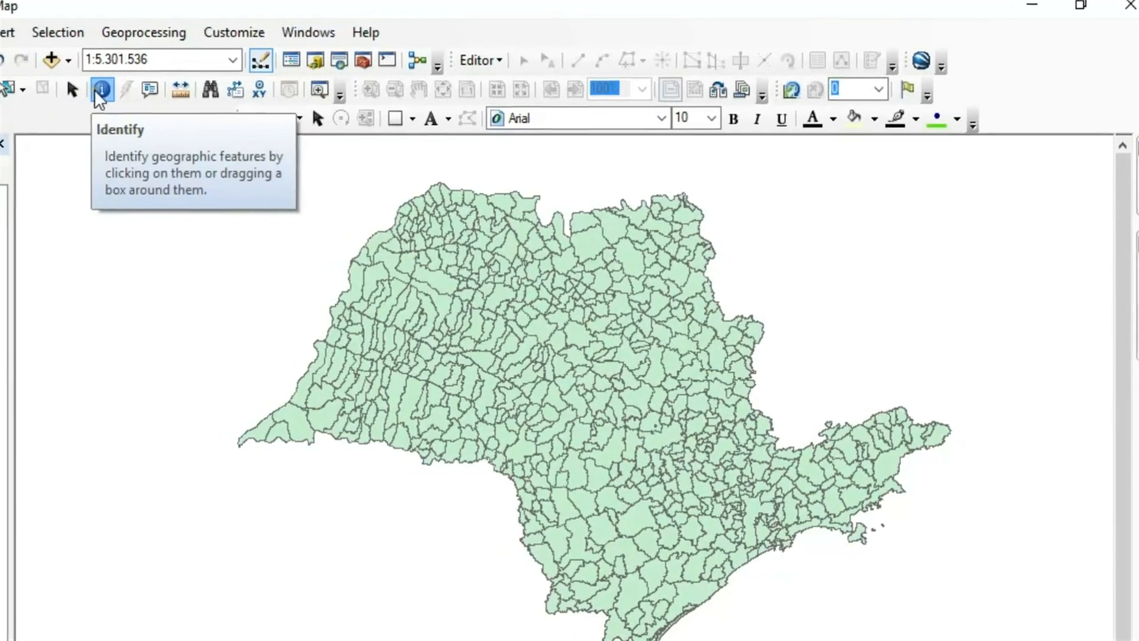
- Identify the Barretos and Iguape municipalities on the map to read their area_ha values, and close the results
left_click(101, 89)
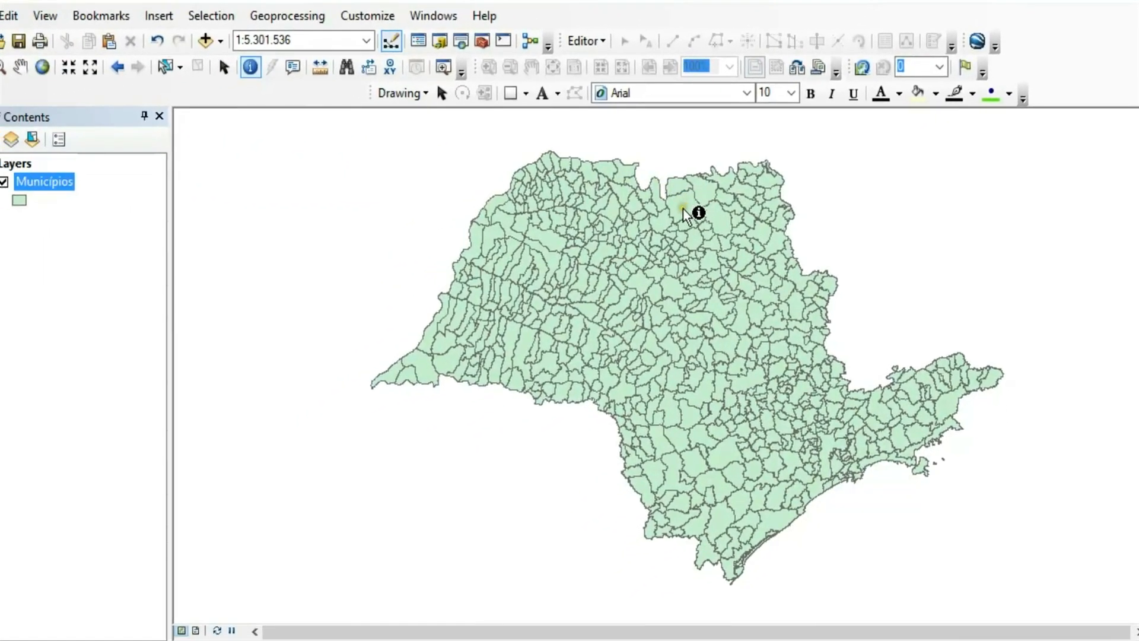
left_click(684, 208)
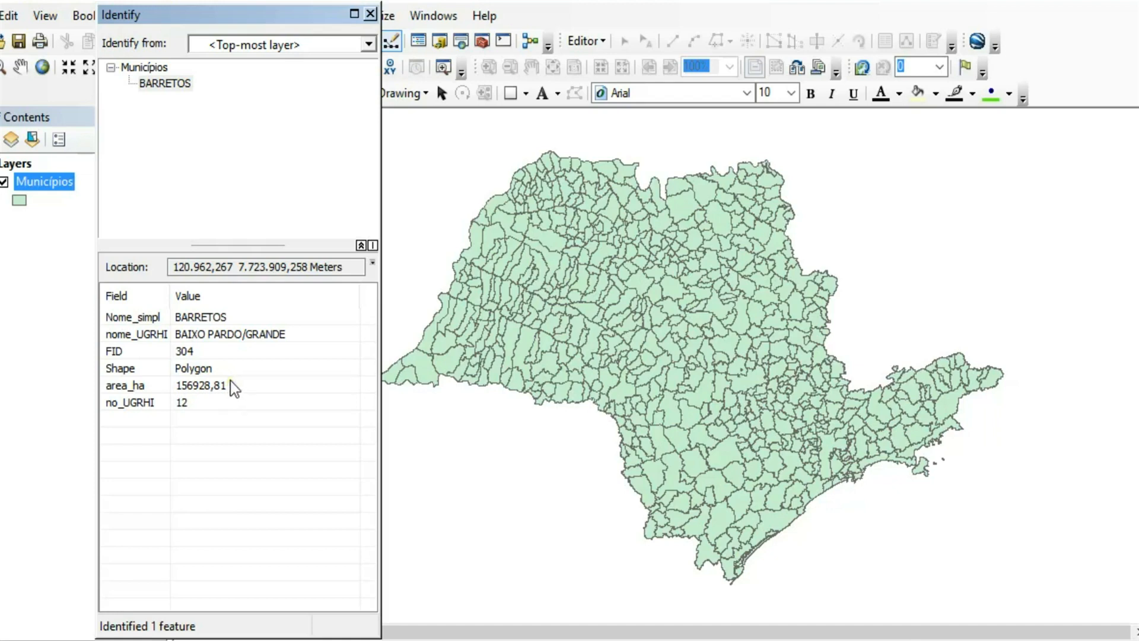
left_click(785, 520)
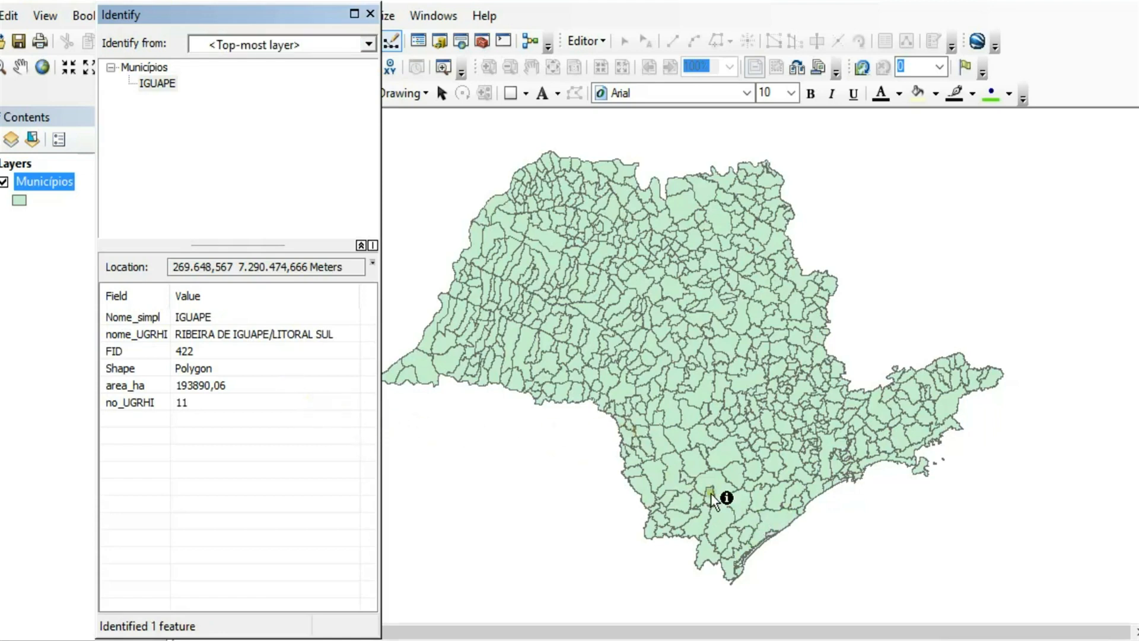
left_click(369, 15)
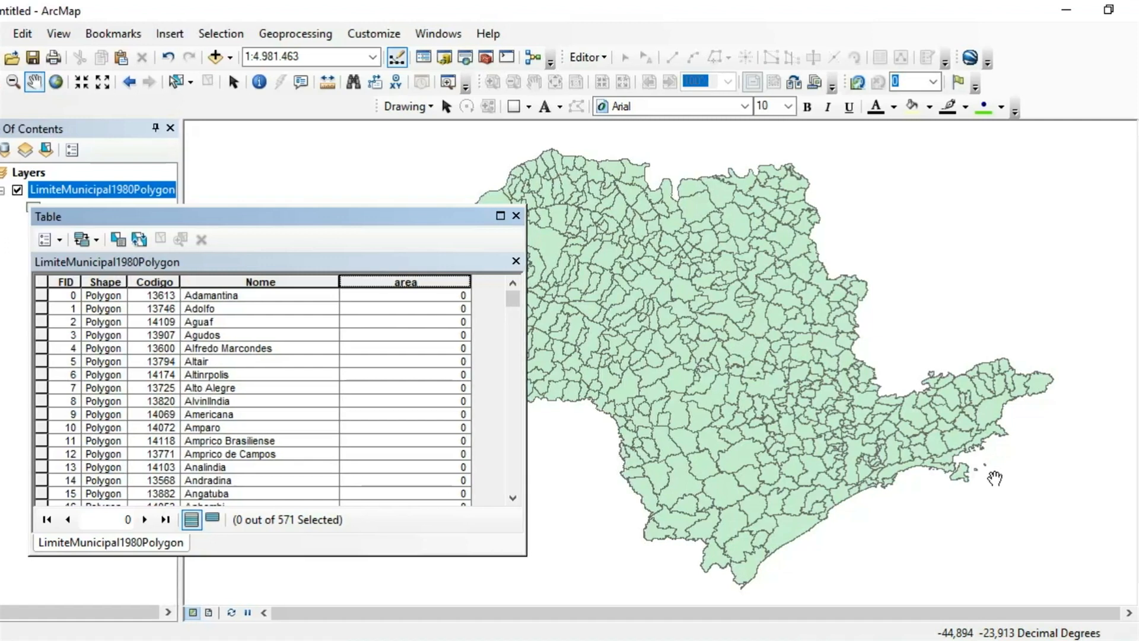
- Check the Area property and data source coordinate system in Calculate Geometry for LimiteMunicipal1980Polygon's area field, and cancel the calculation
right_click(436, 280)
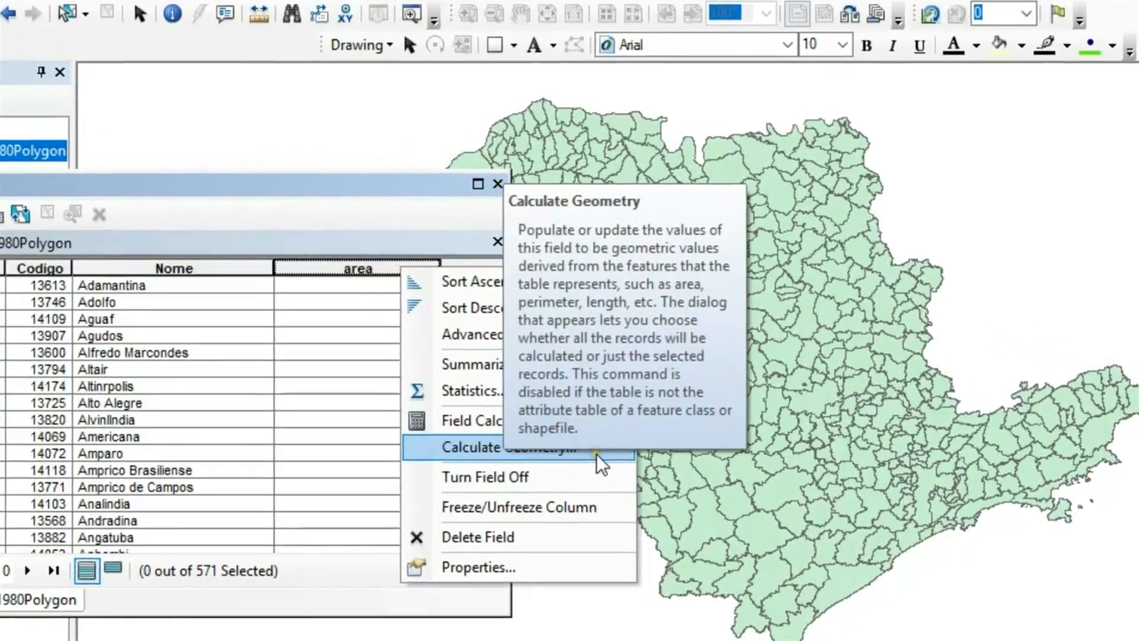
left_click(534, 442)
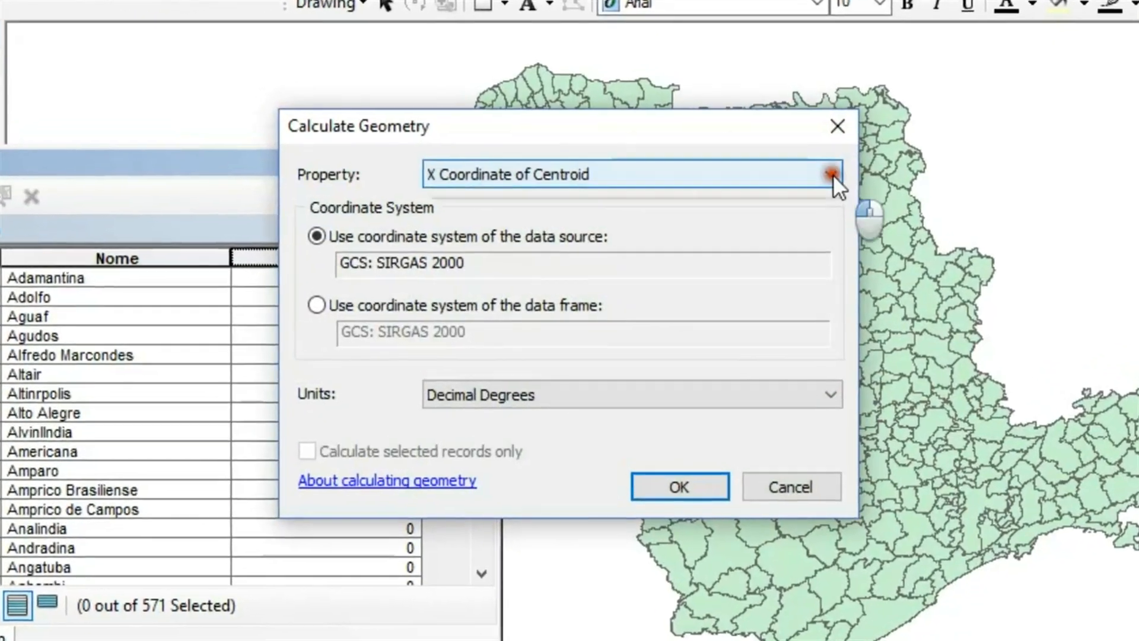
left_click(813, 185)
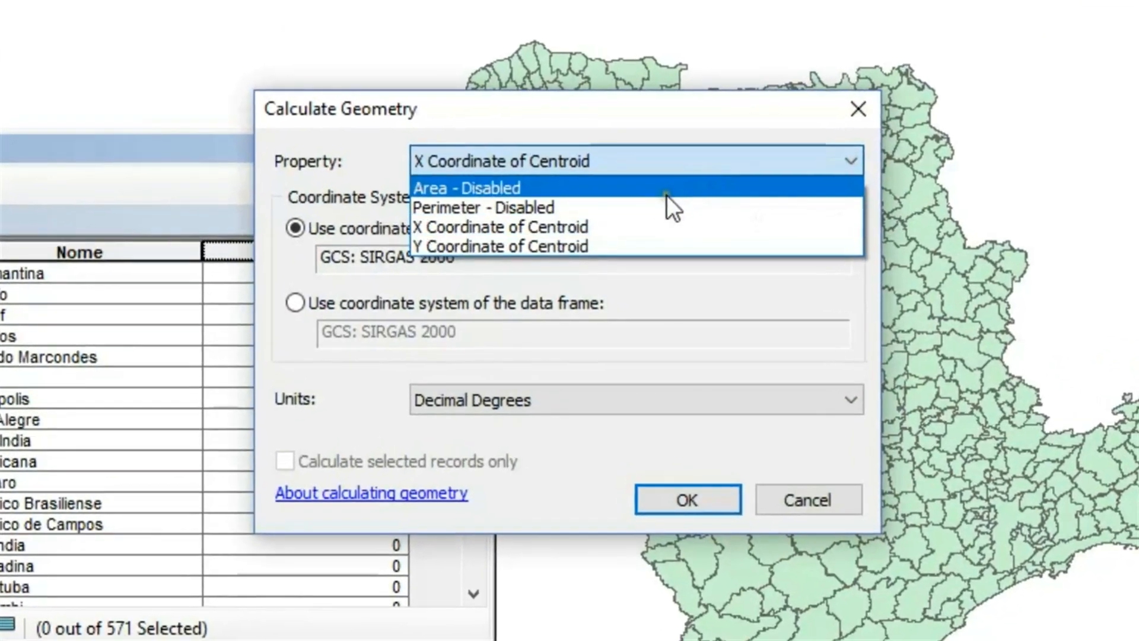
left_click(667, 189)
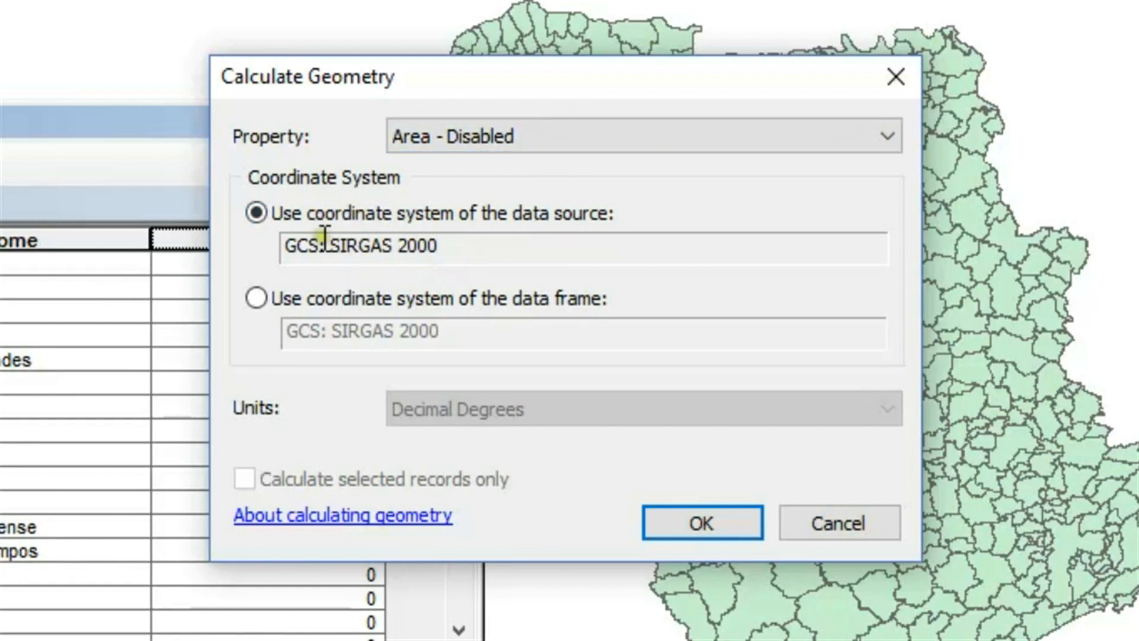
left_click_drag(441, 246, 294, 252)
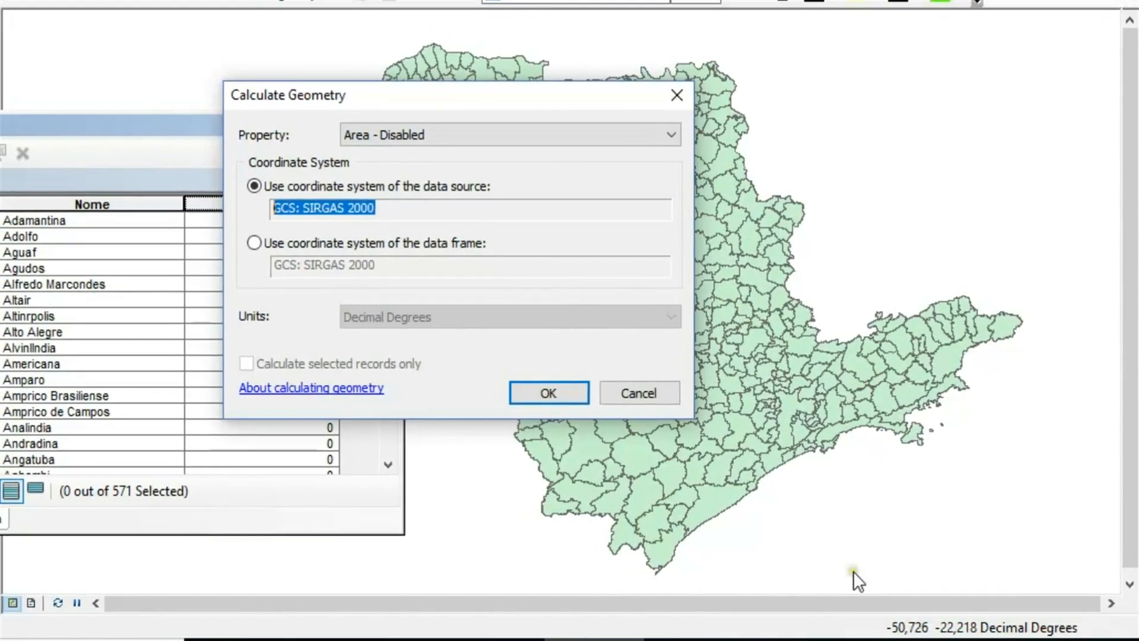
left_click(646, 401)
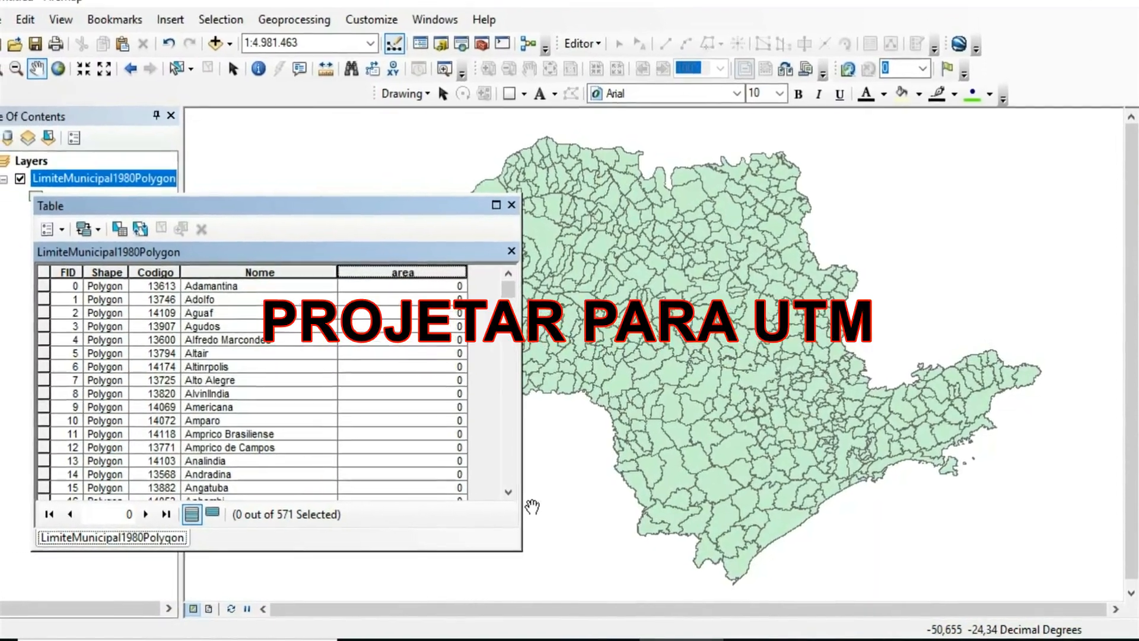
- Set the data frame's coordinate system to the favorite SIRGAS 2000 UTM Zone 23S, accepting the differing geographic coordinate system
left_click_drag(356, 218, 755, 176)
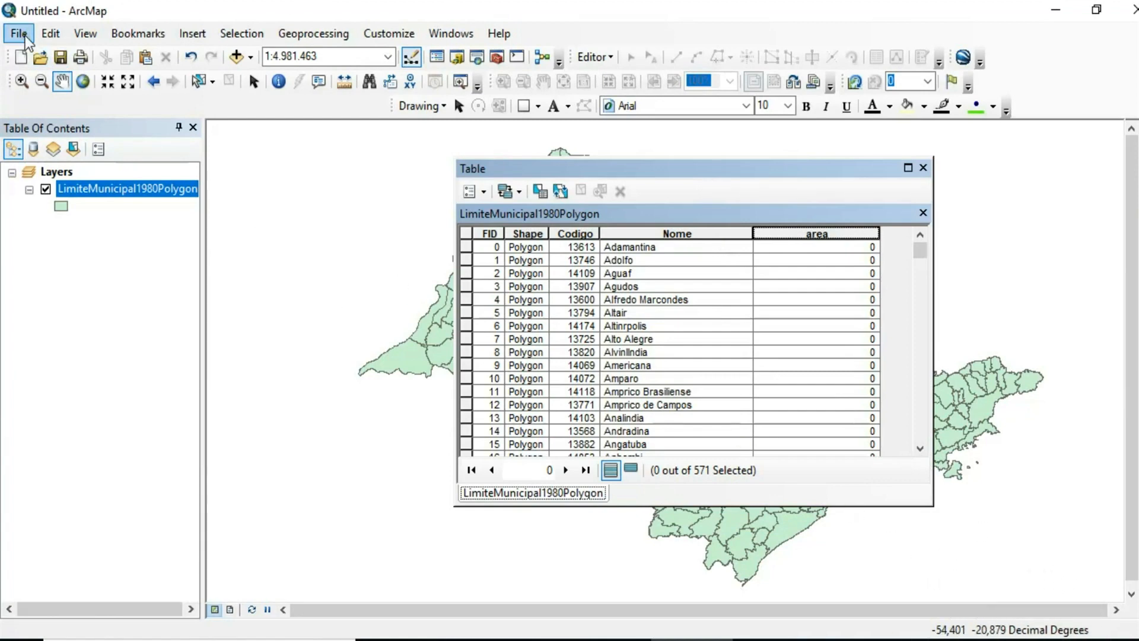
left_click(86, 33)
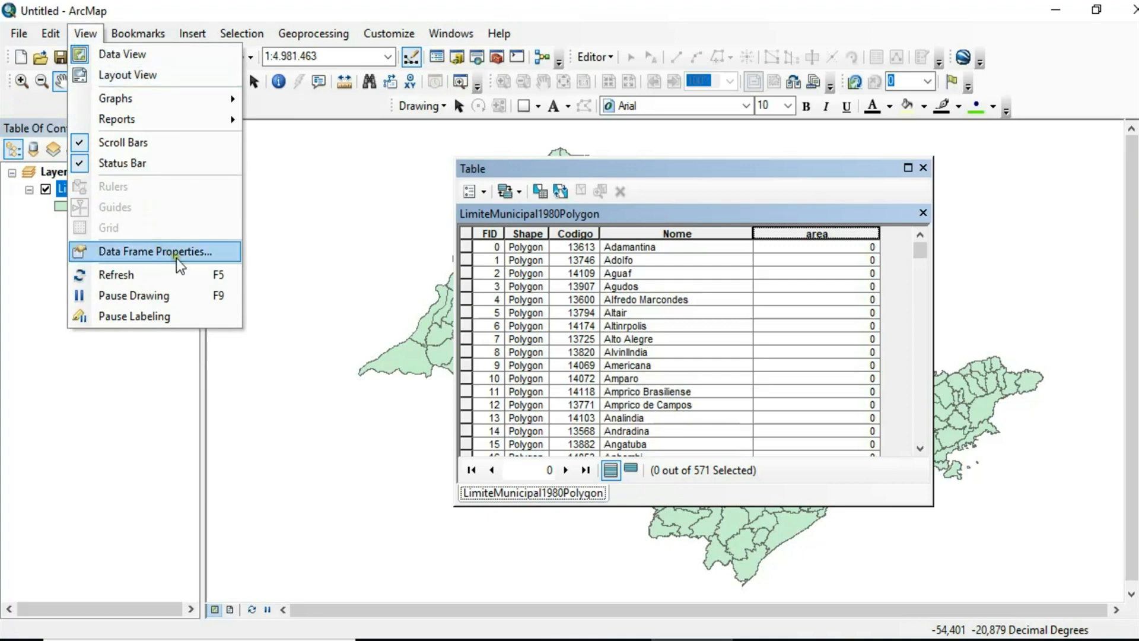
left_click(235, 254)
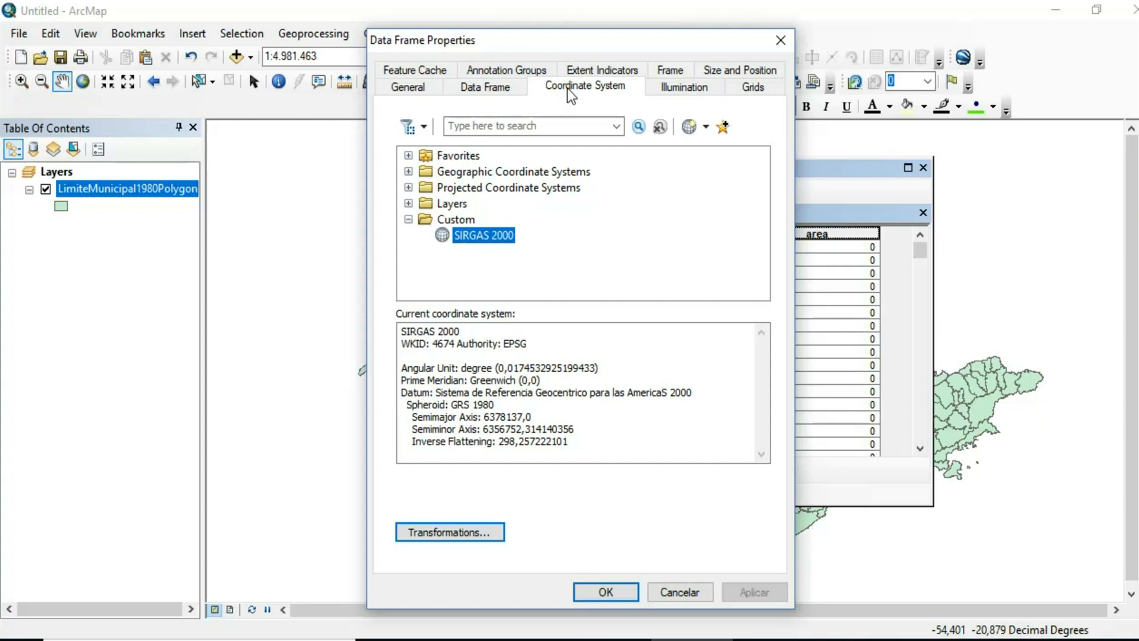
left_click(408, 155)
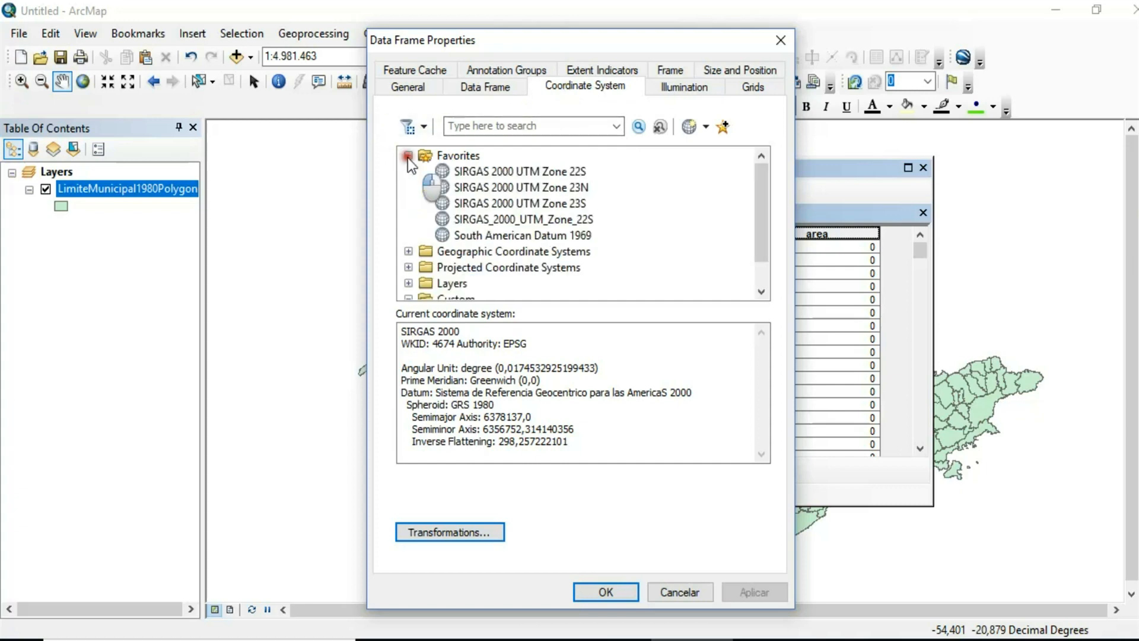
left_click(496, 203)
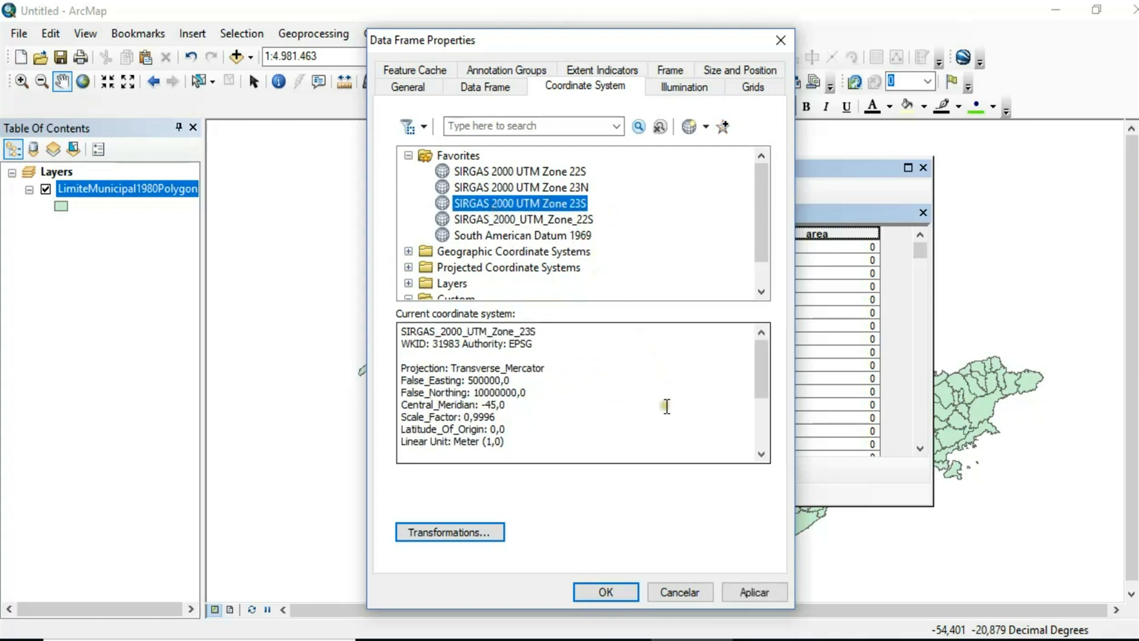
left_click(621, 593)
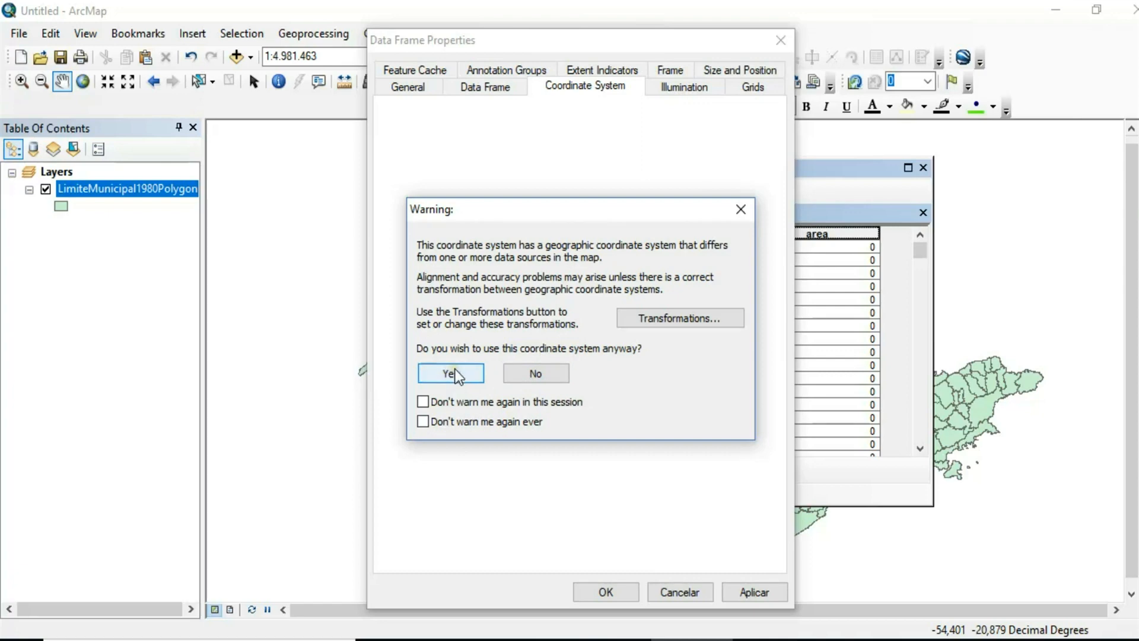
left_click(457, 374)
- Calculate the Area property in hectares for LimiteMunicipal1980Polygon's area field, using the data frame's coordinate system
left_click(726, 171)
mouse_move(725, 170)
left_mouse_down()
mouse_move(377, 140)
mouse_move(419, 127)
mouse_move(419, 161)
left_mouse_up()
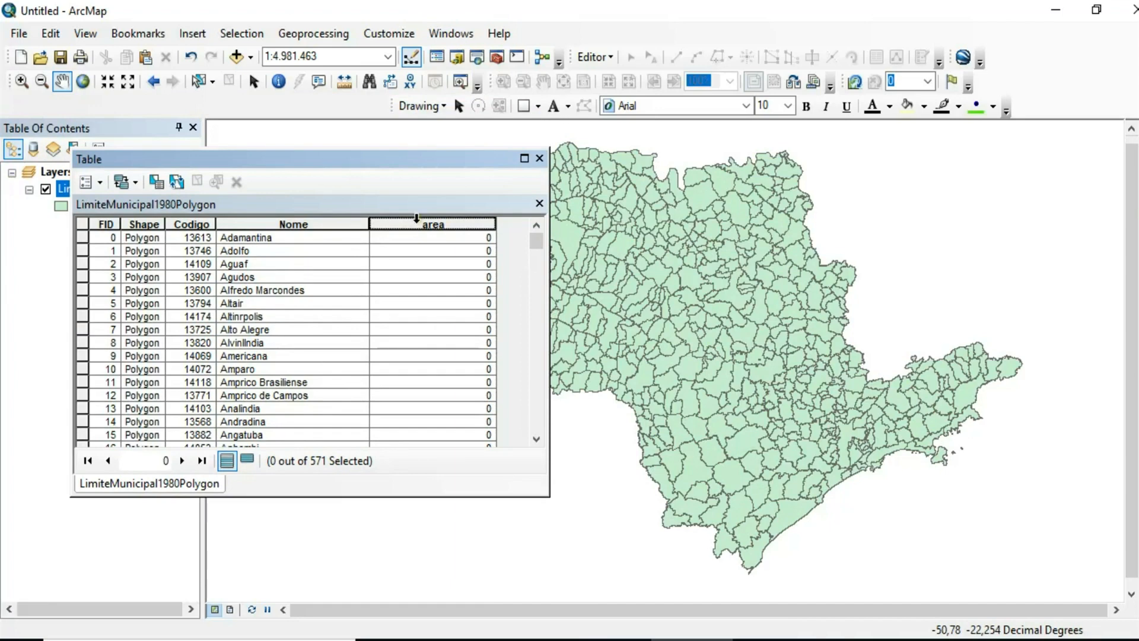
right_click(416, 219)
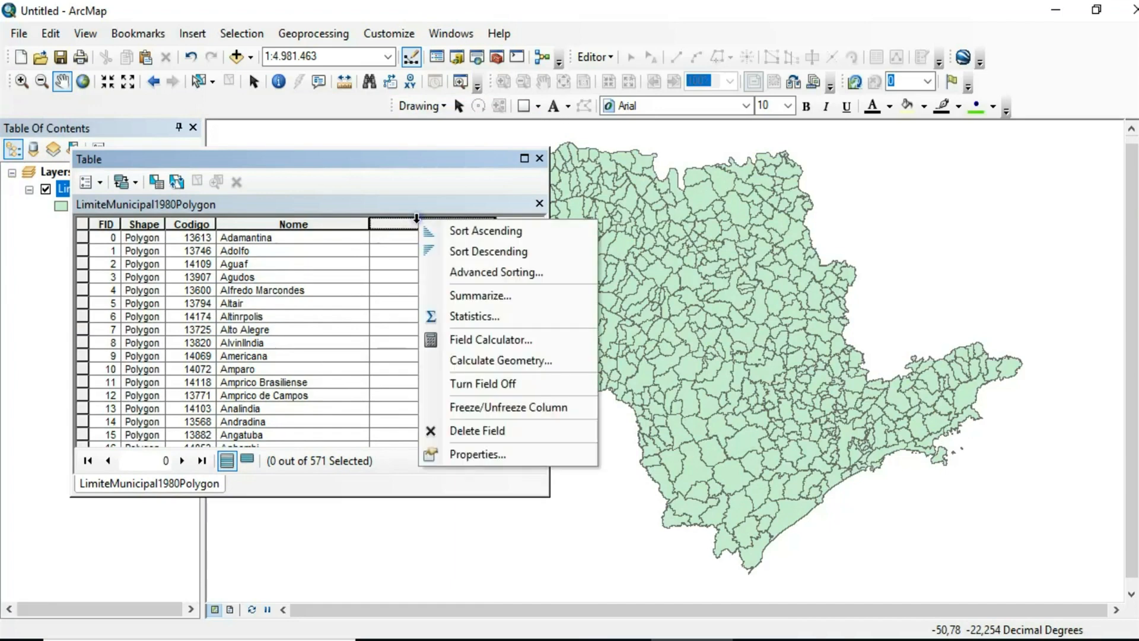
left_click(463, 361)
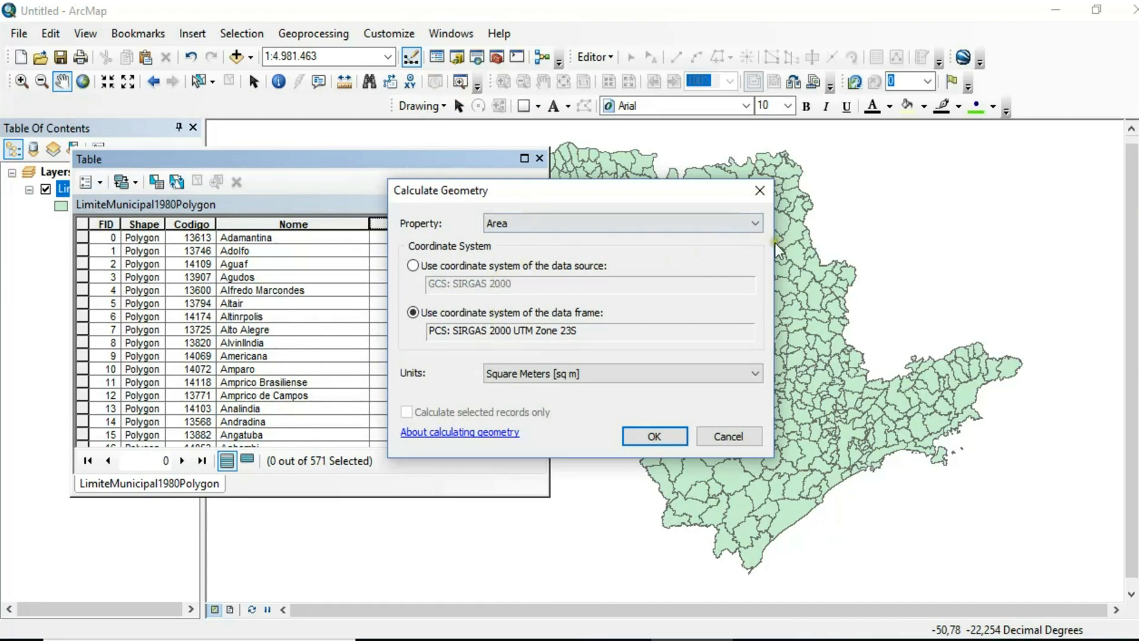
left_click(757, 223)
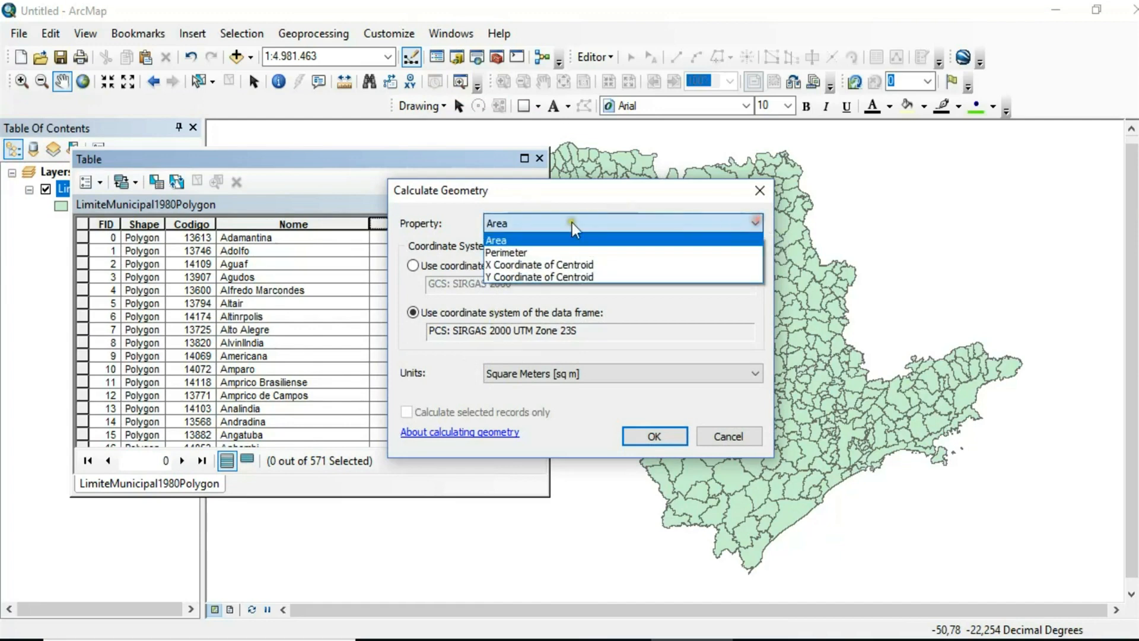
left_click(528, 237)
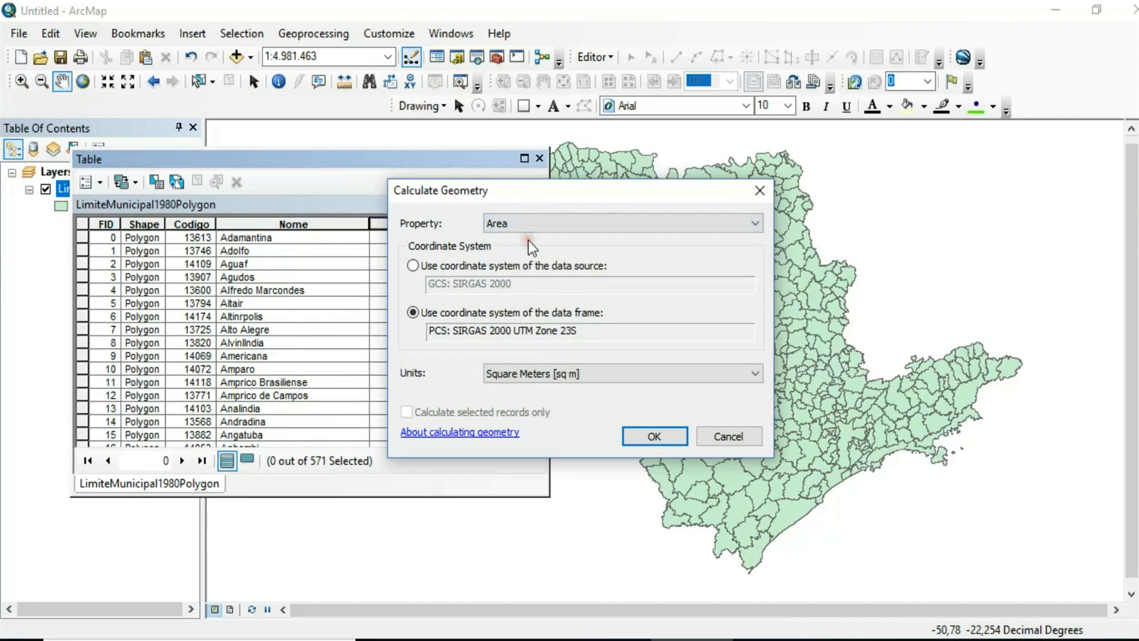
left_click(413, 265)
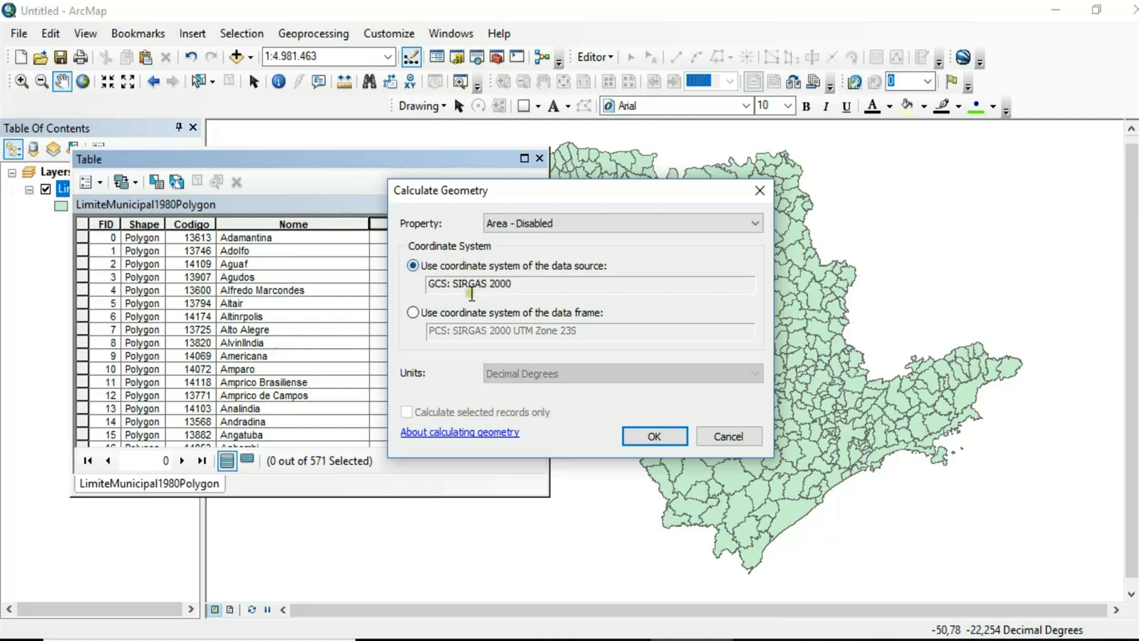
left_click(412, 313)
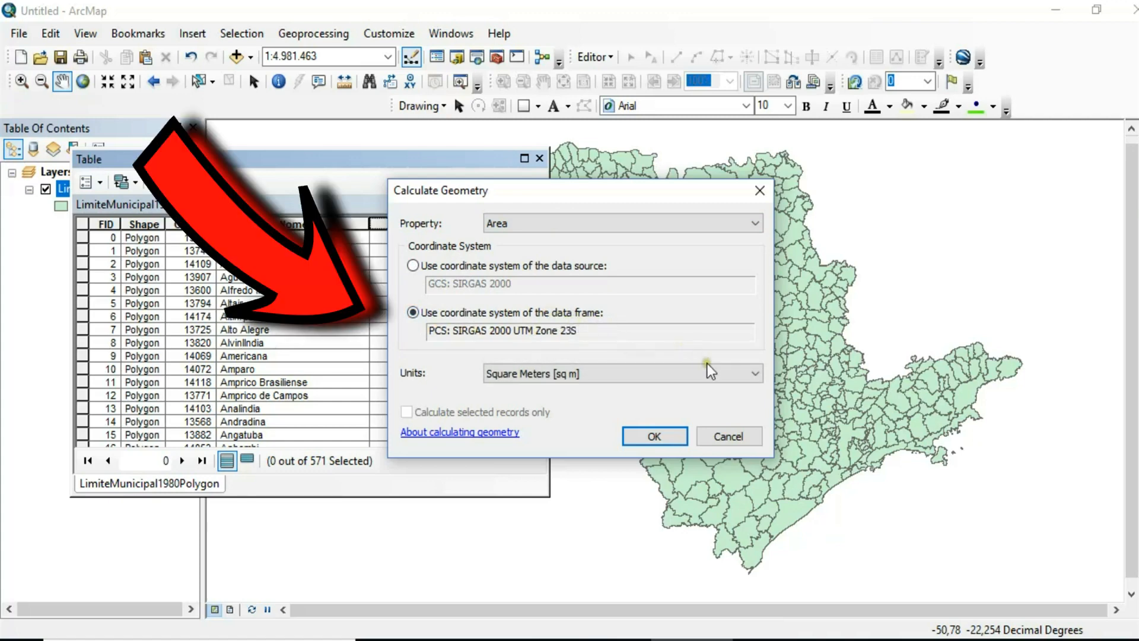
left_click(755, 374)
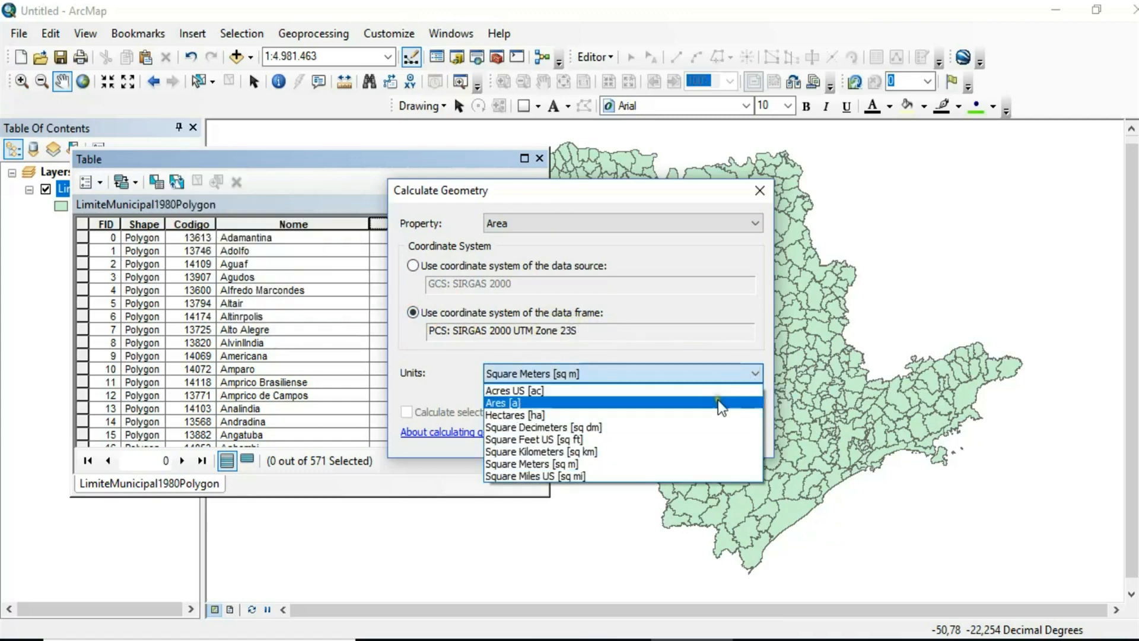
left_click(712, 416)
left_click(671, 440)
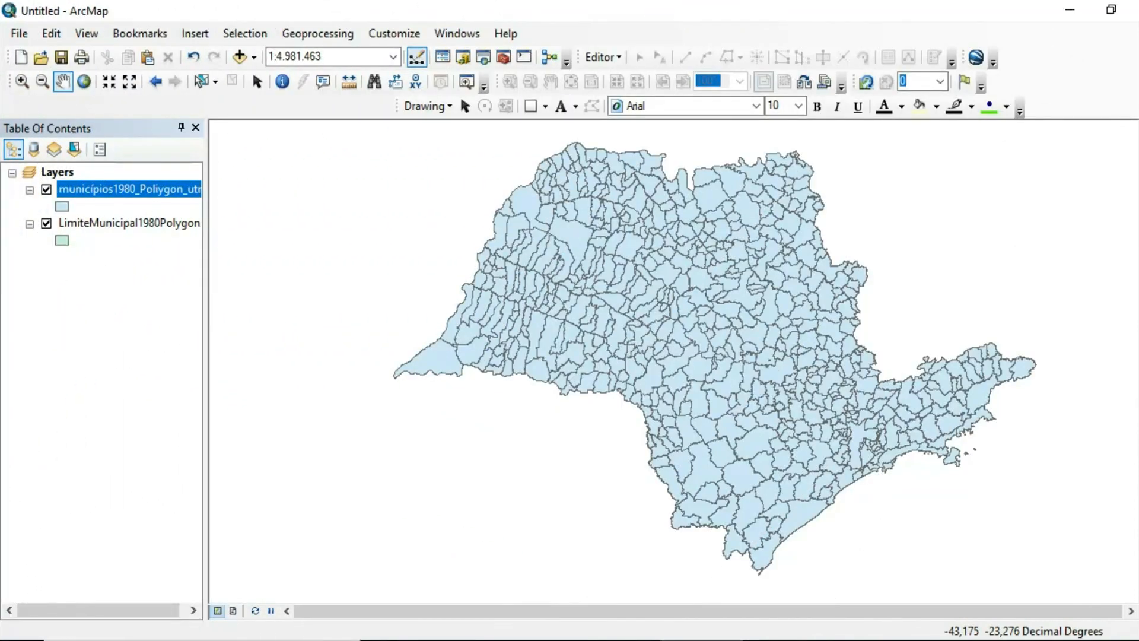
- Open the attribute table of the municípios1980_Poliygon_utm layer and calculate area_utm in hectares, using the data source's coordinate system
right_click(113, 186)
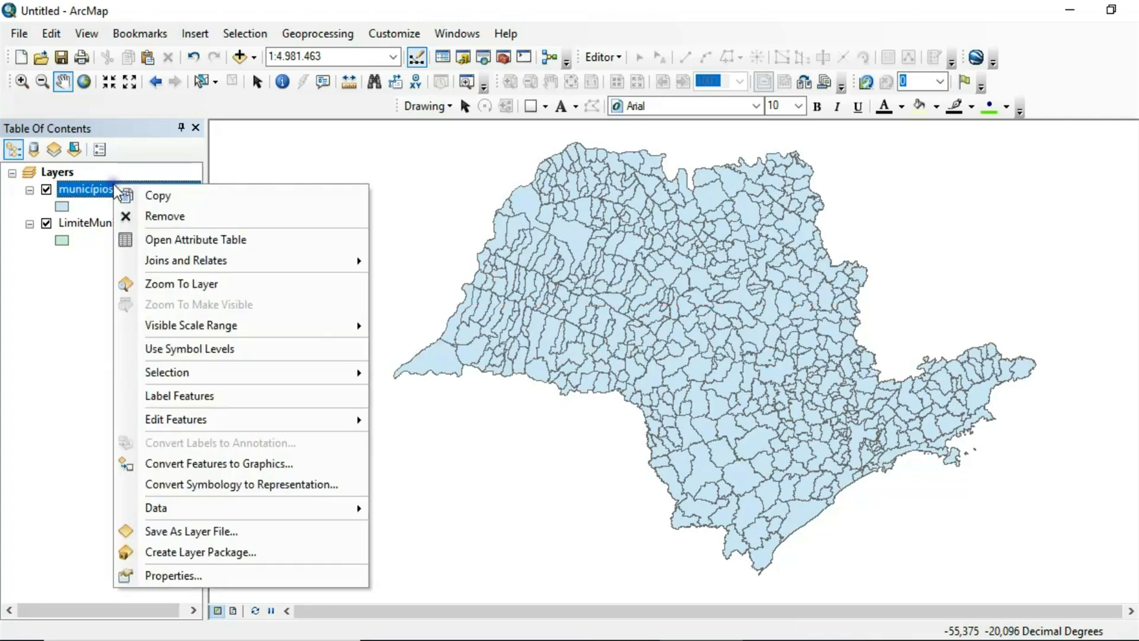
left_click(181, 241)
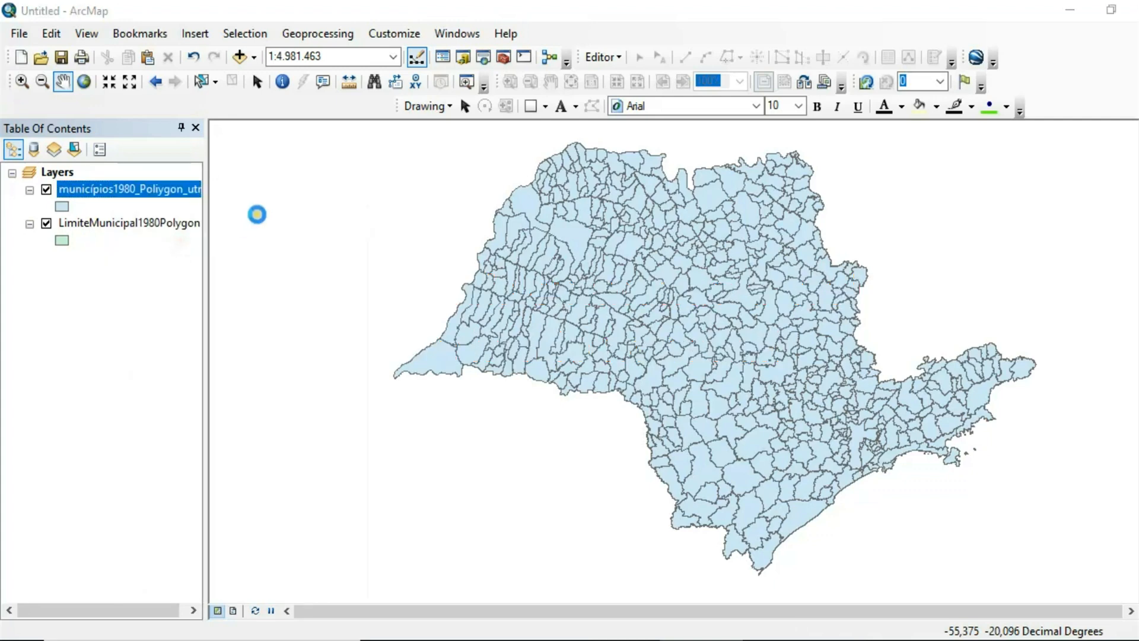
left_click_drag(435, 445, 569, 451)
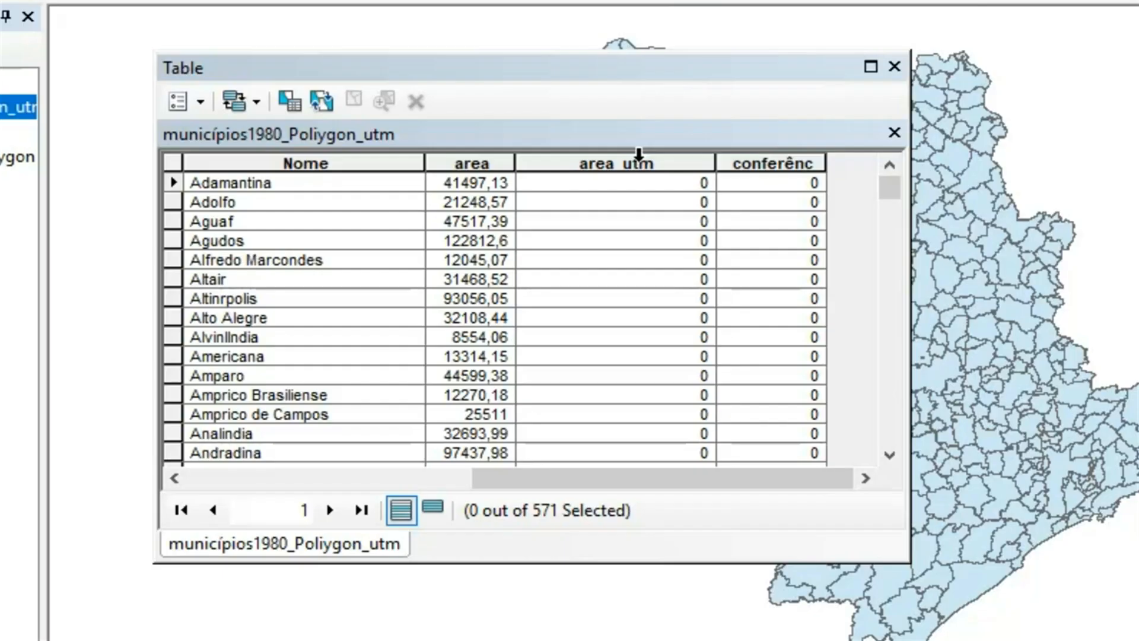
right_click(591, 225)
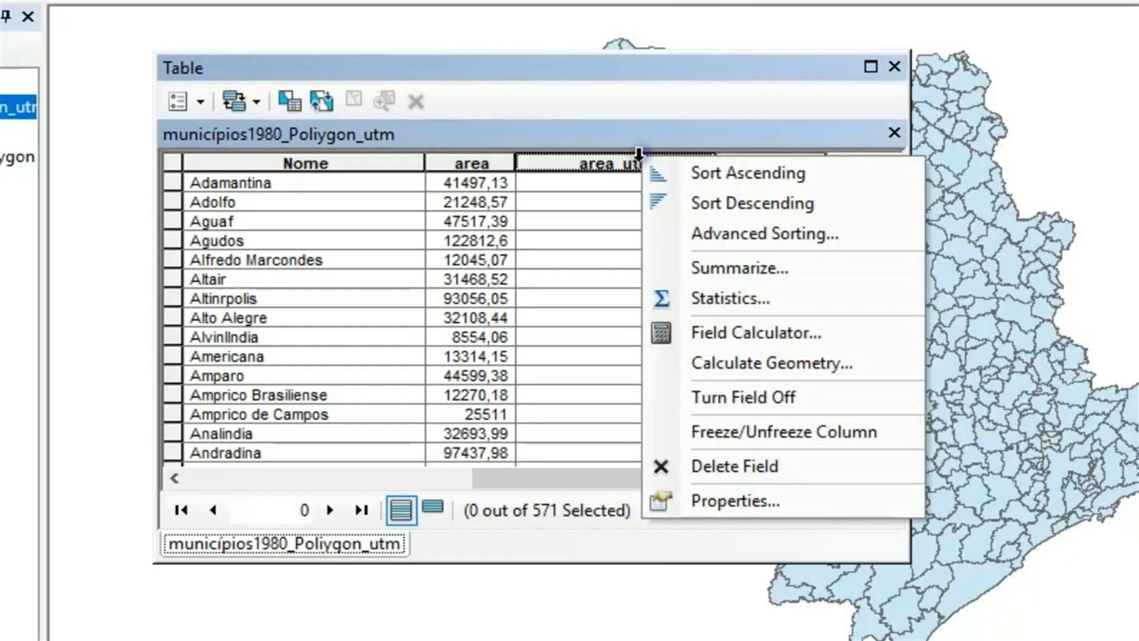
left_click(768, 368)
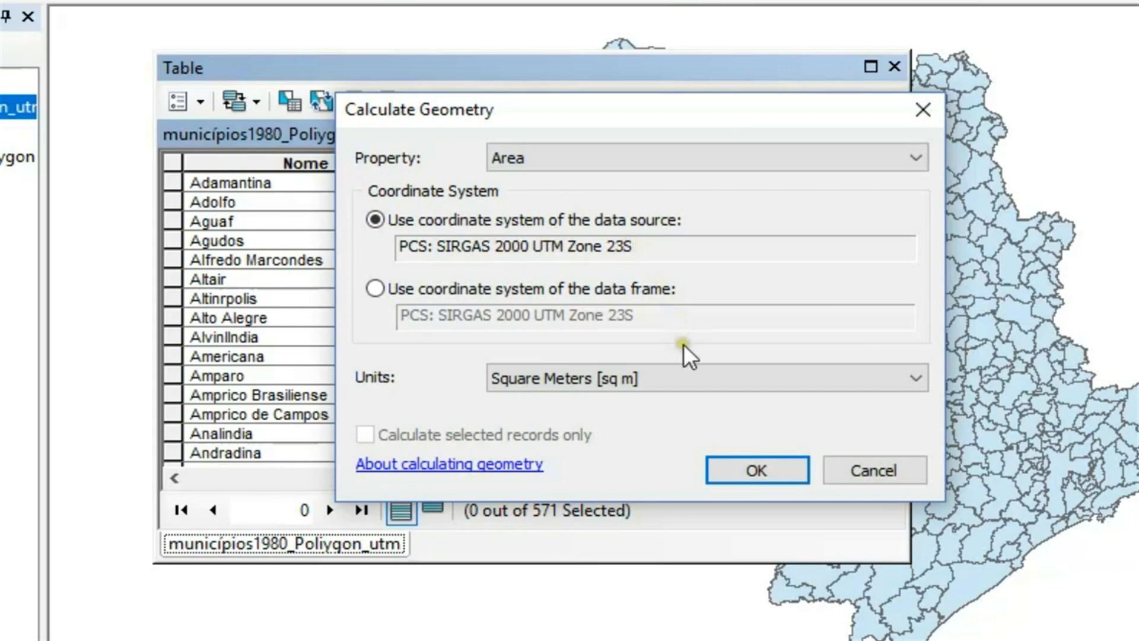
left_click(736, 375)
left_click(749, 438)
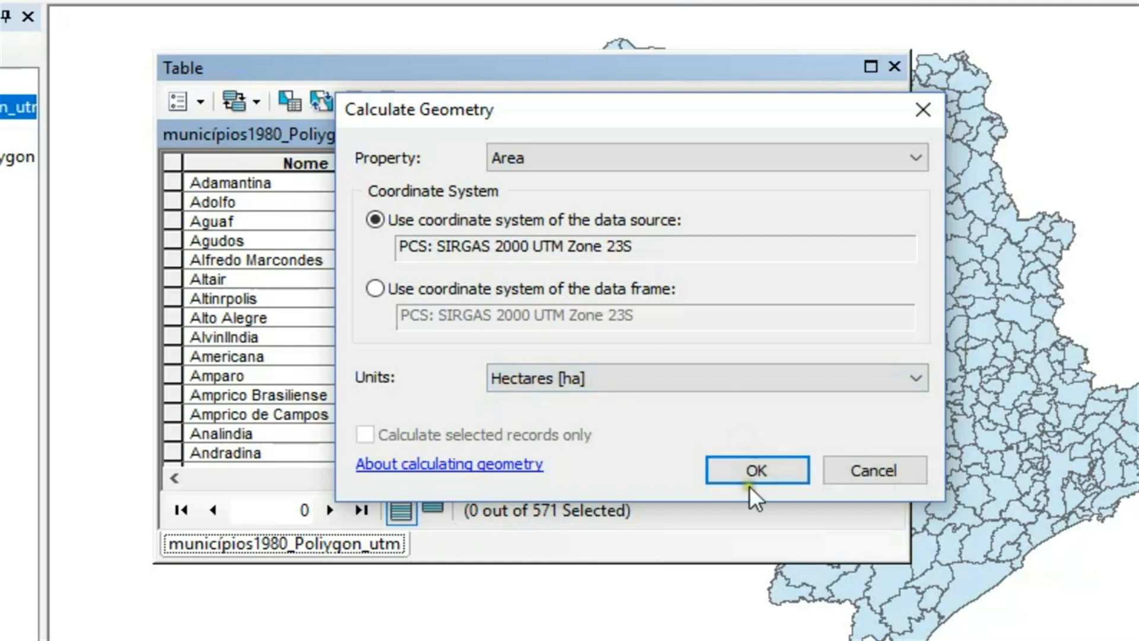
left_click(756, 469)
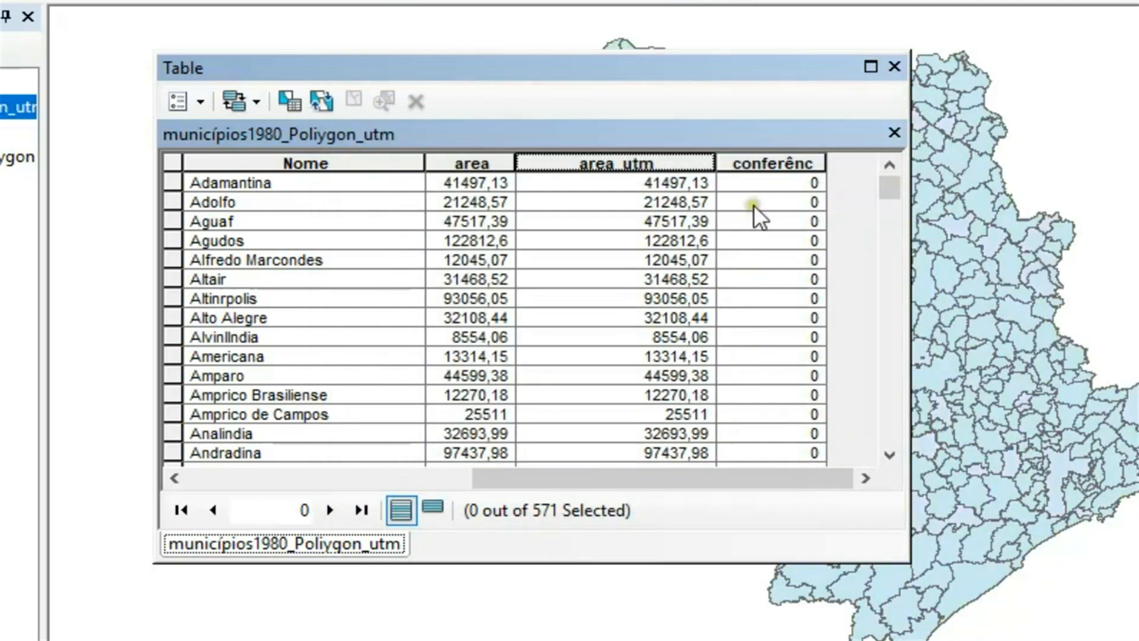
- Calculate the conferênc field as [area]- [area_utm] and look through the resulting differences down the table
right_click(784, 162)
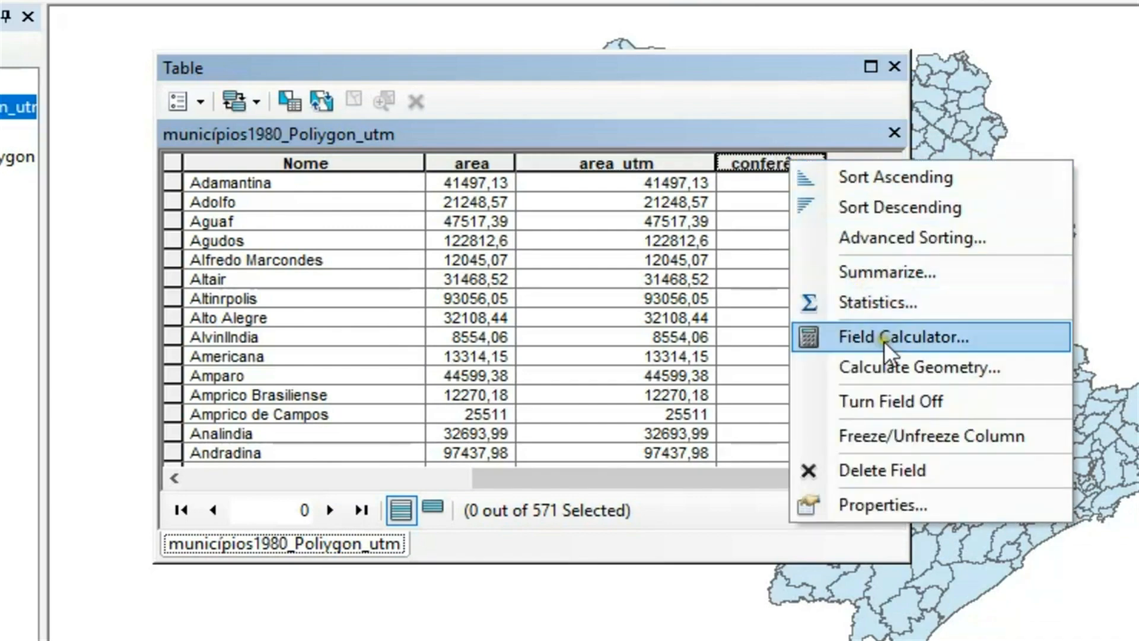
left_click(948, 339)
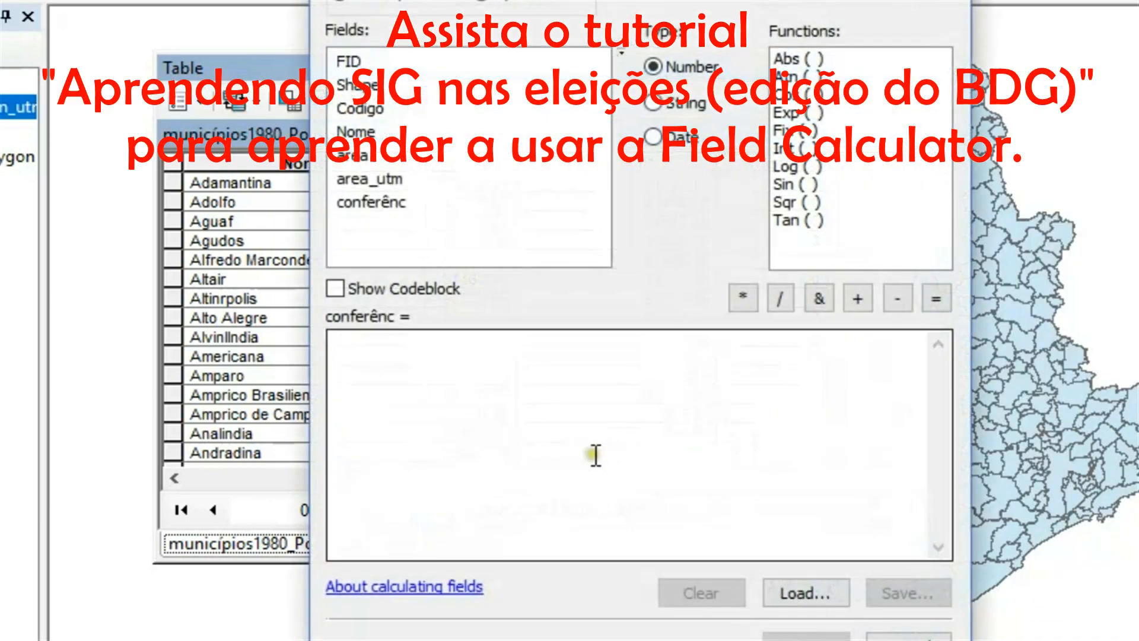
double_click(366, 155)
type("-")
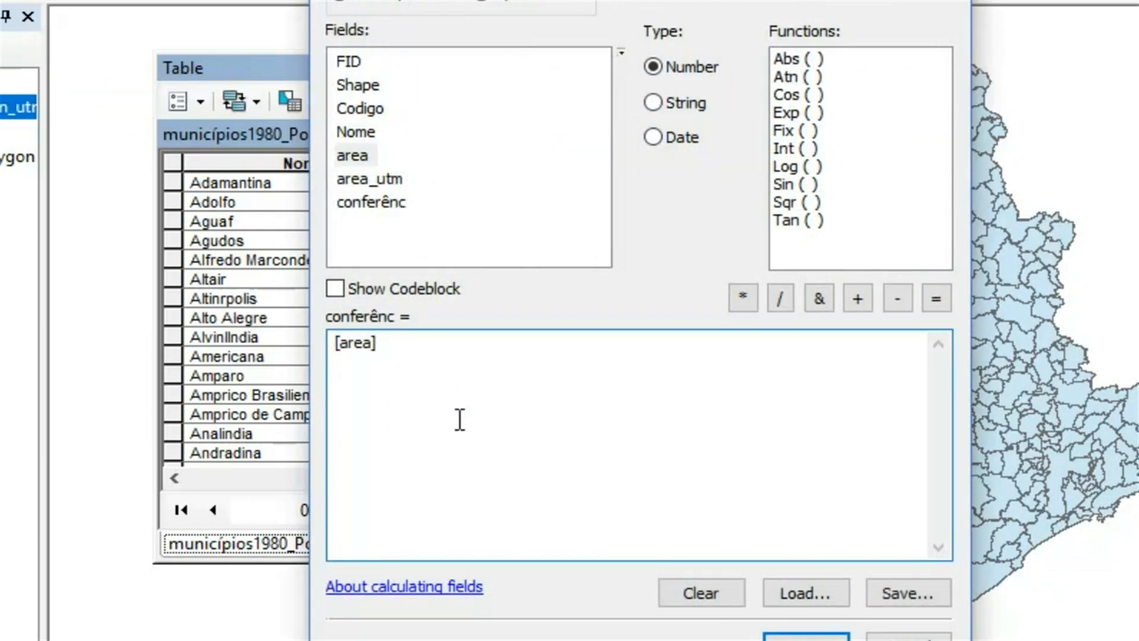
double_click(359, 184)
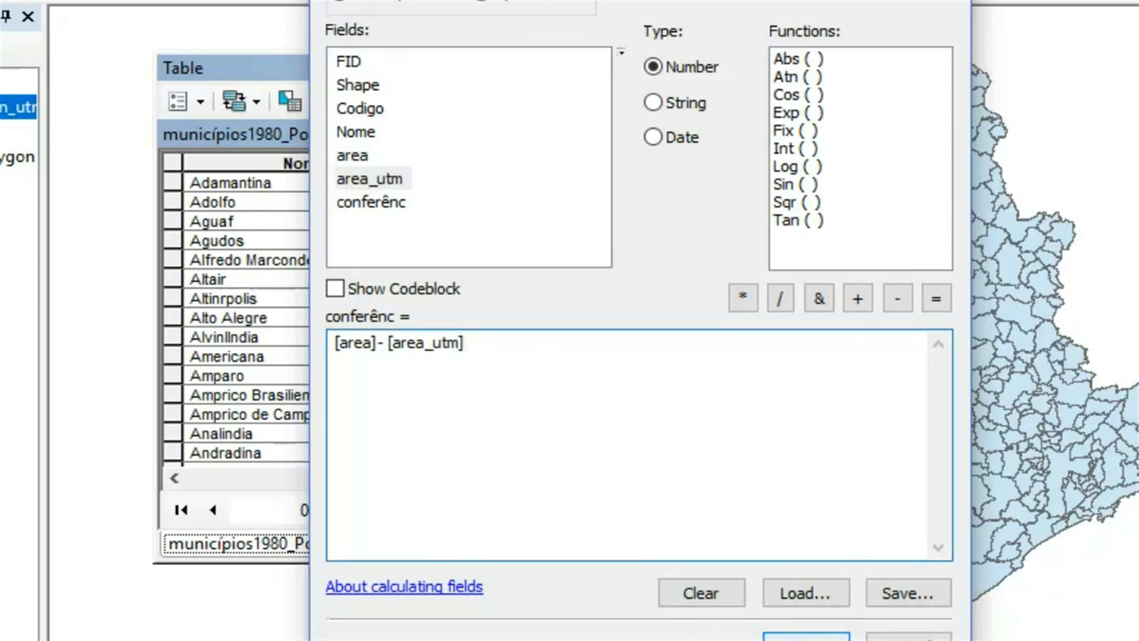
left_click(806, 637)
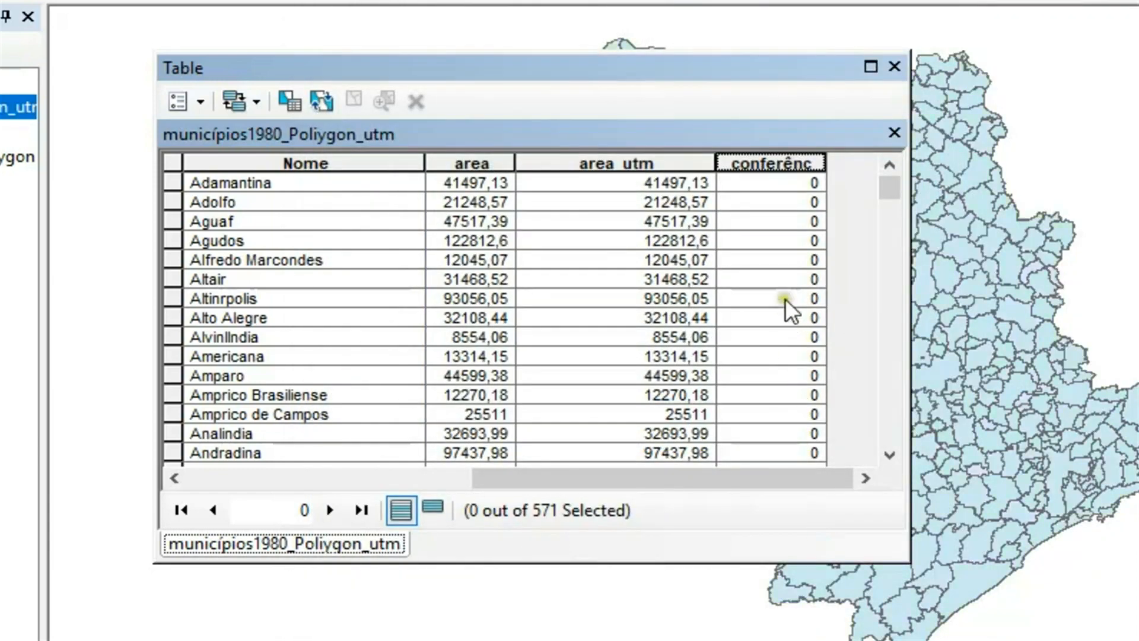
mouse_move(895, 186)
left_mouse_down()
mouse_move(904, 322)
mouse_move(890, 448)
left_mouse_up()
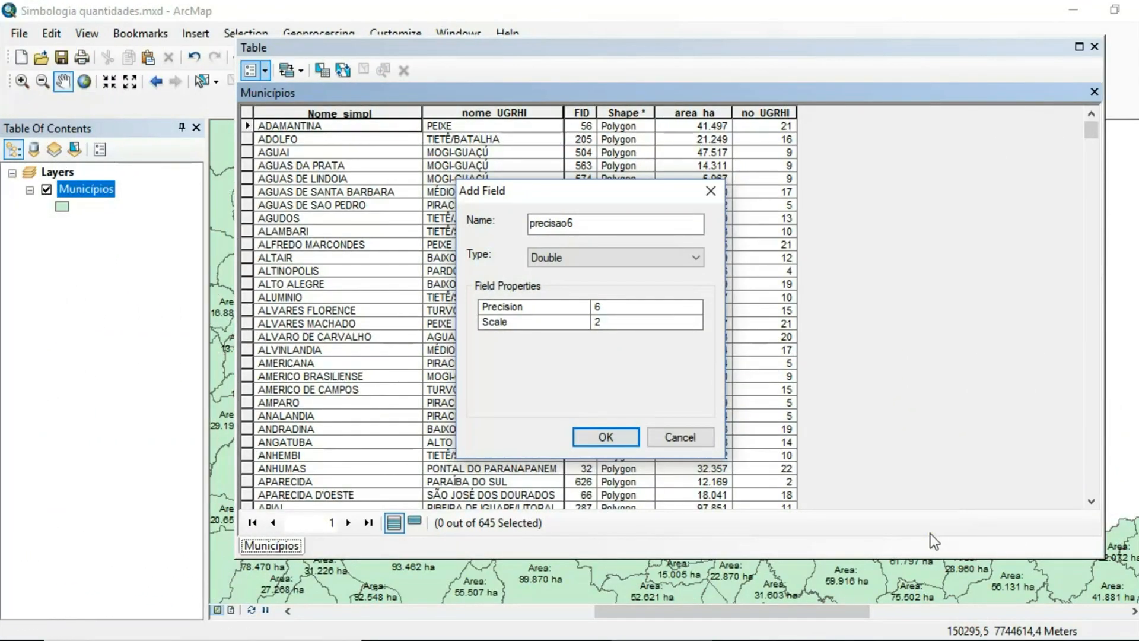
- Add the Double field precisao6 with precision 6 and scale 2 to the Municípios table, and calculate its area in hectares
left_click(571, 314)
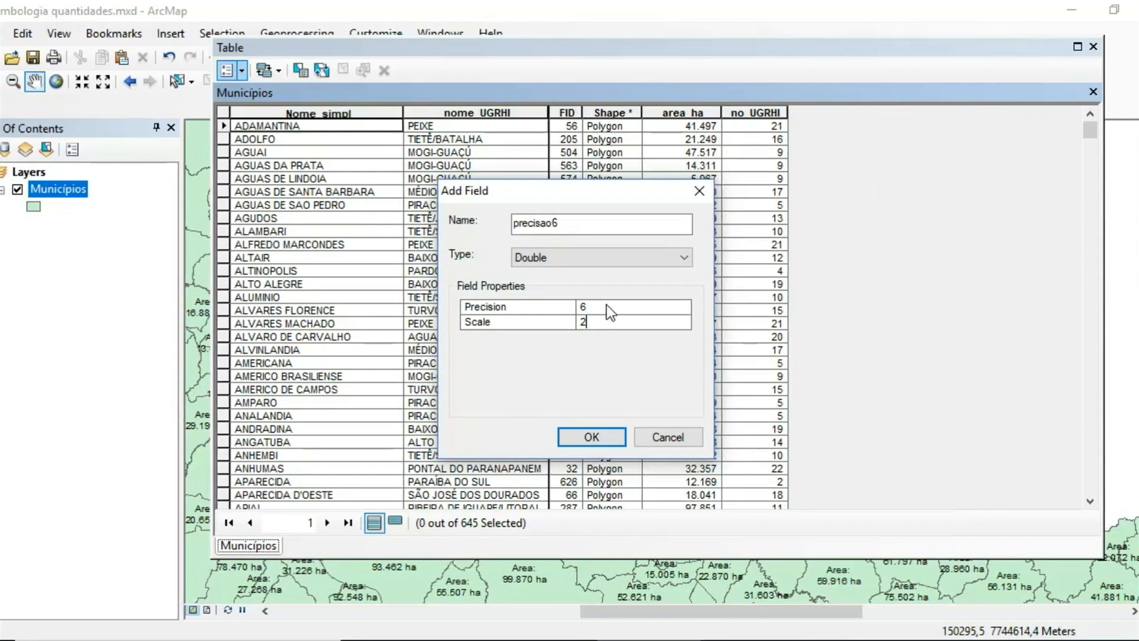
left_click(596, 436)
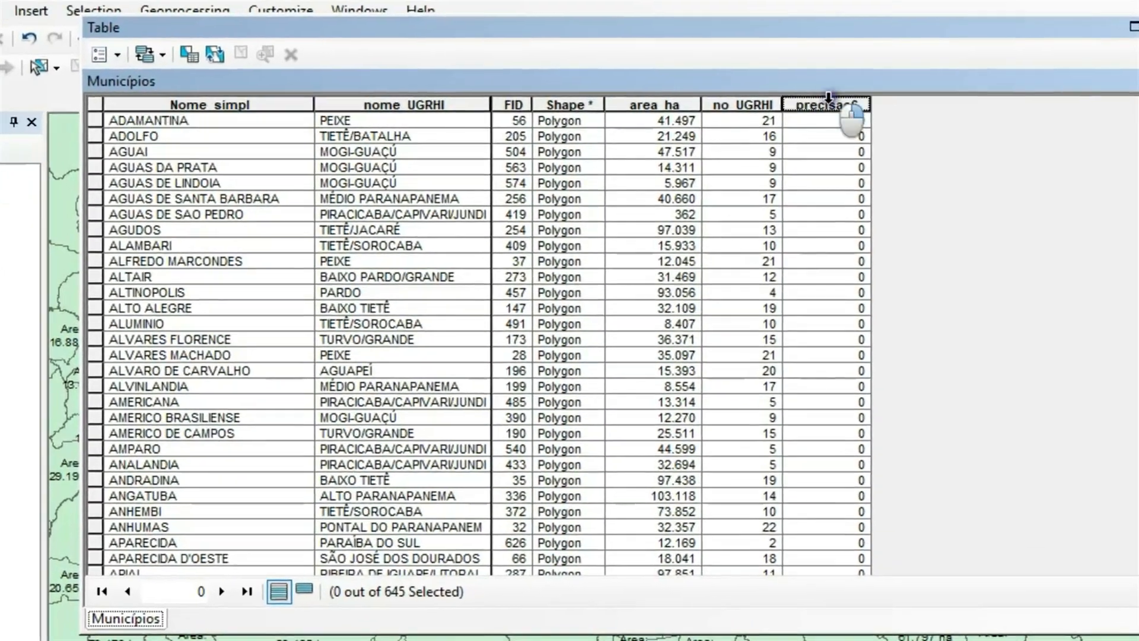
right_click(824, 106)
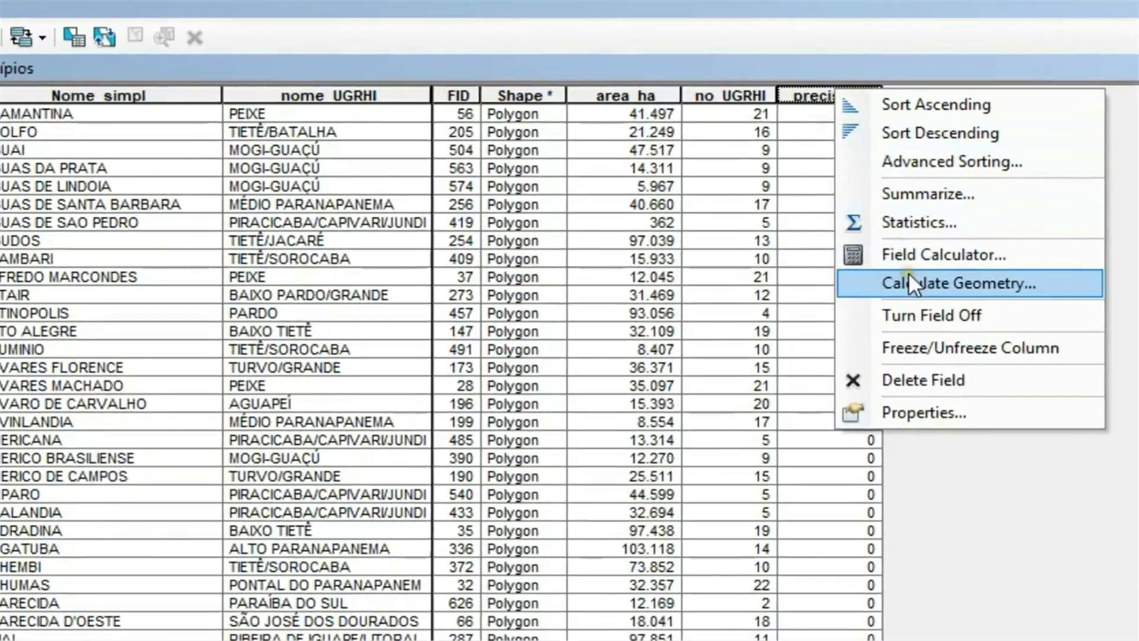
left_click(911, 271)
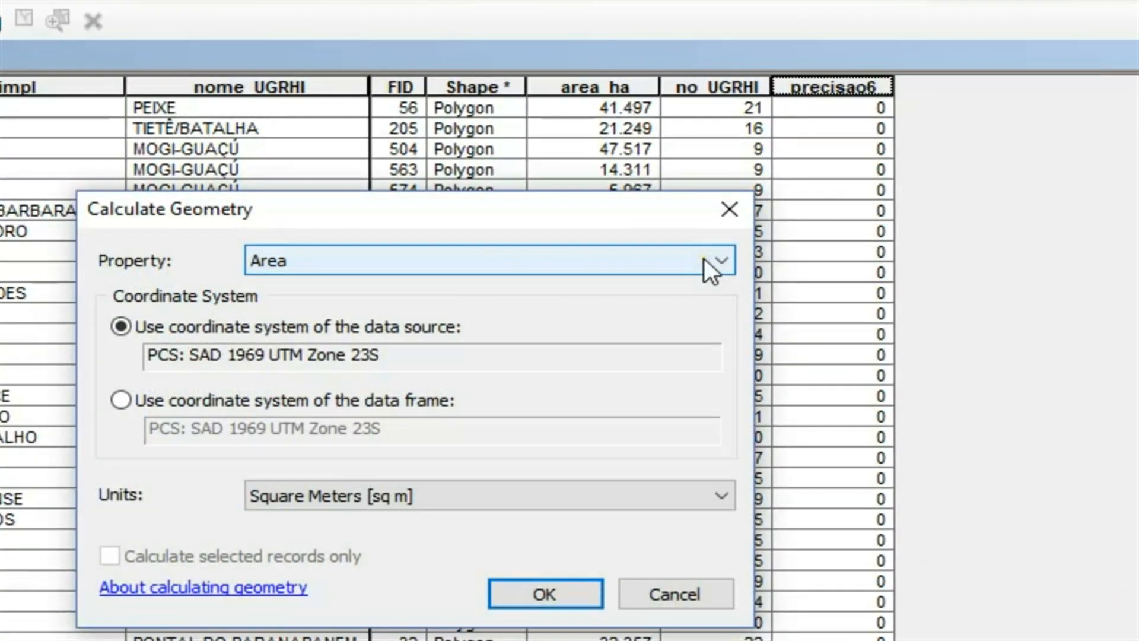
left_click(715, 496)
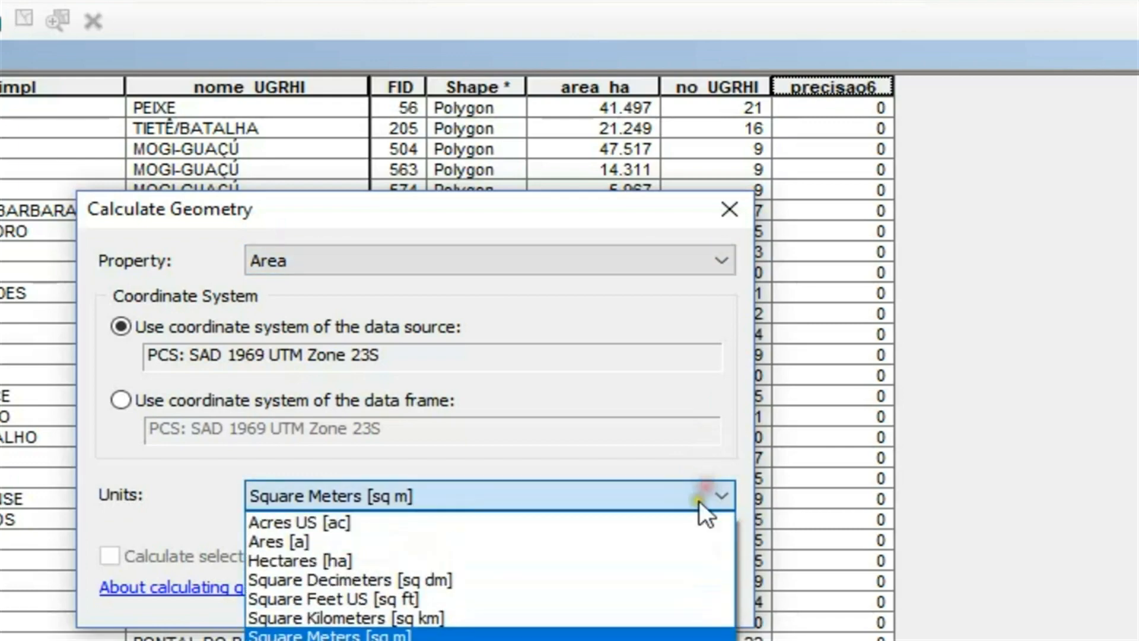
left_click(582, 562)
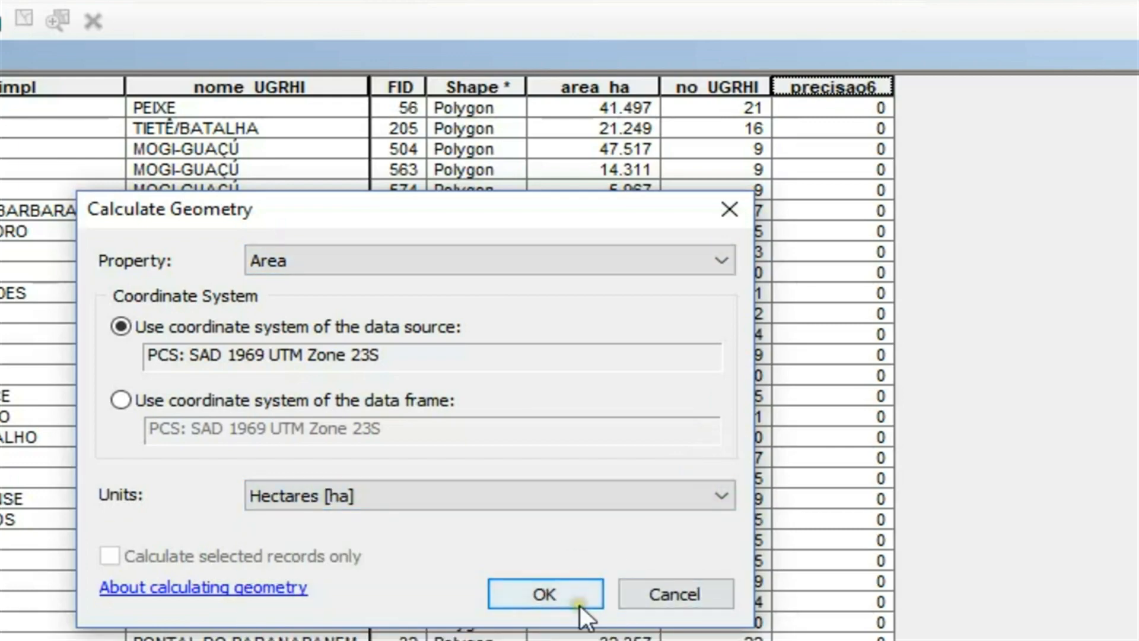
left_click(561, 592)
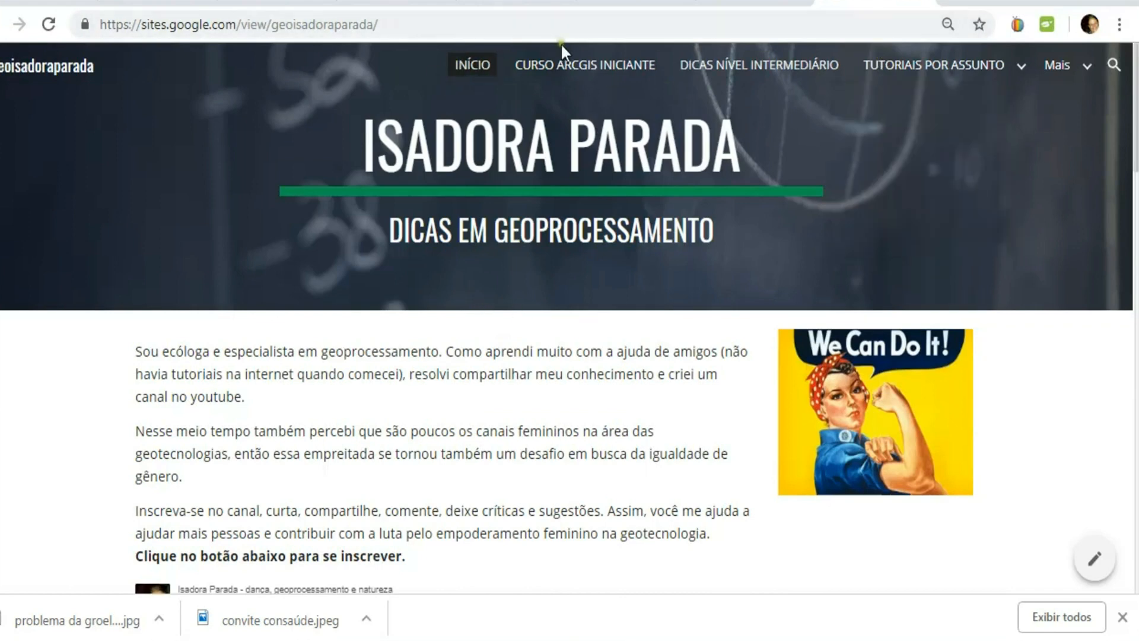
mouse_move(934, 66)
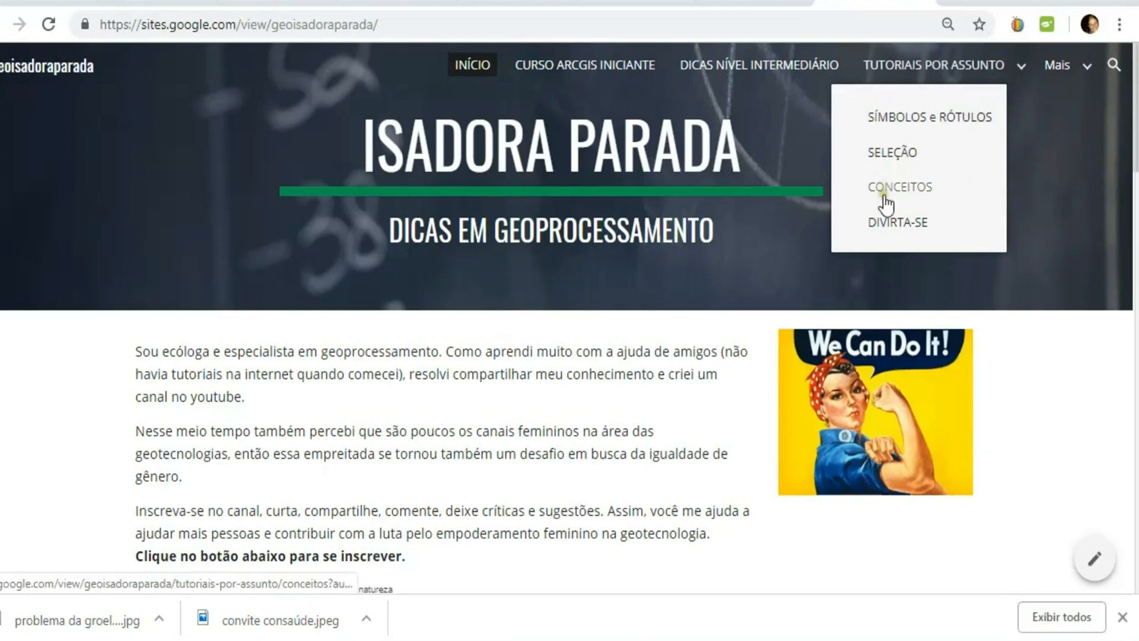
mouse_move(1082, 68)
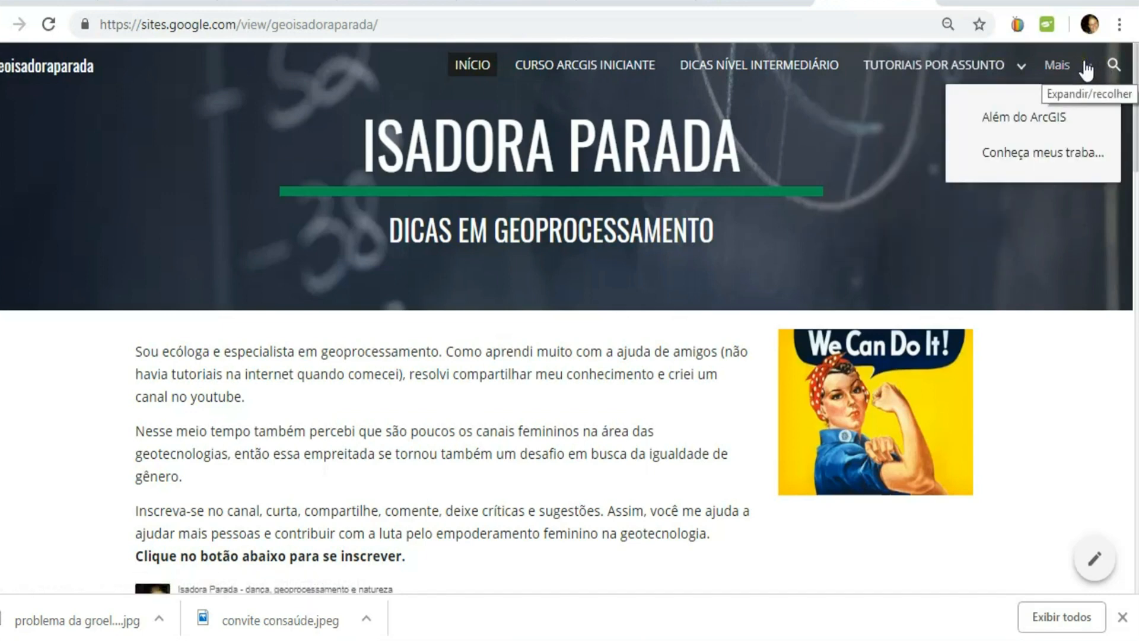